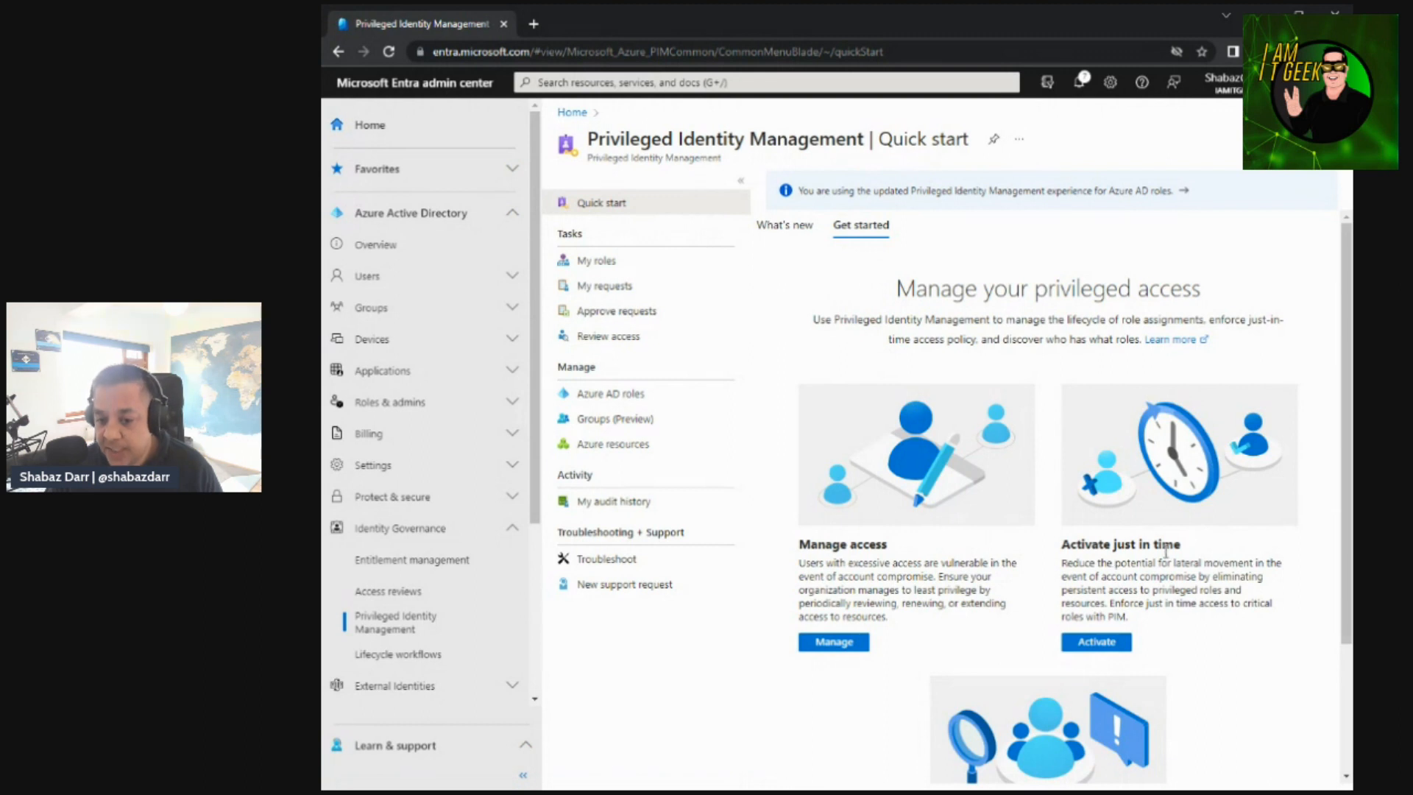
Look through the Get started overview and the What's new feature announcements on the Privileged Identity Management quick start page.
scroll(1116, 575, "down", 3)
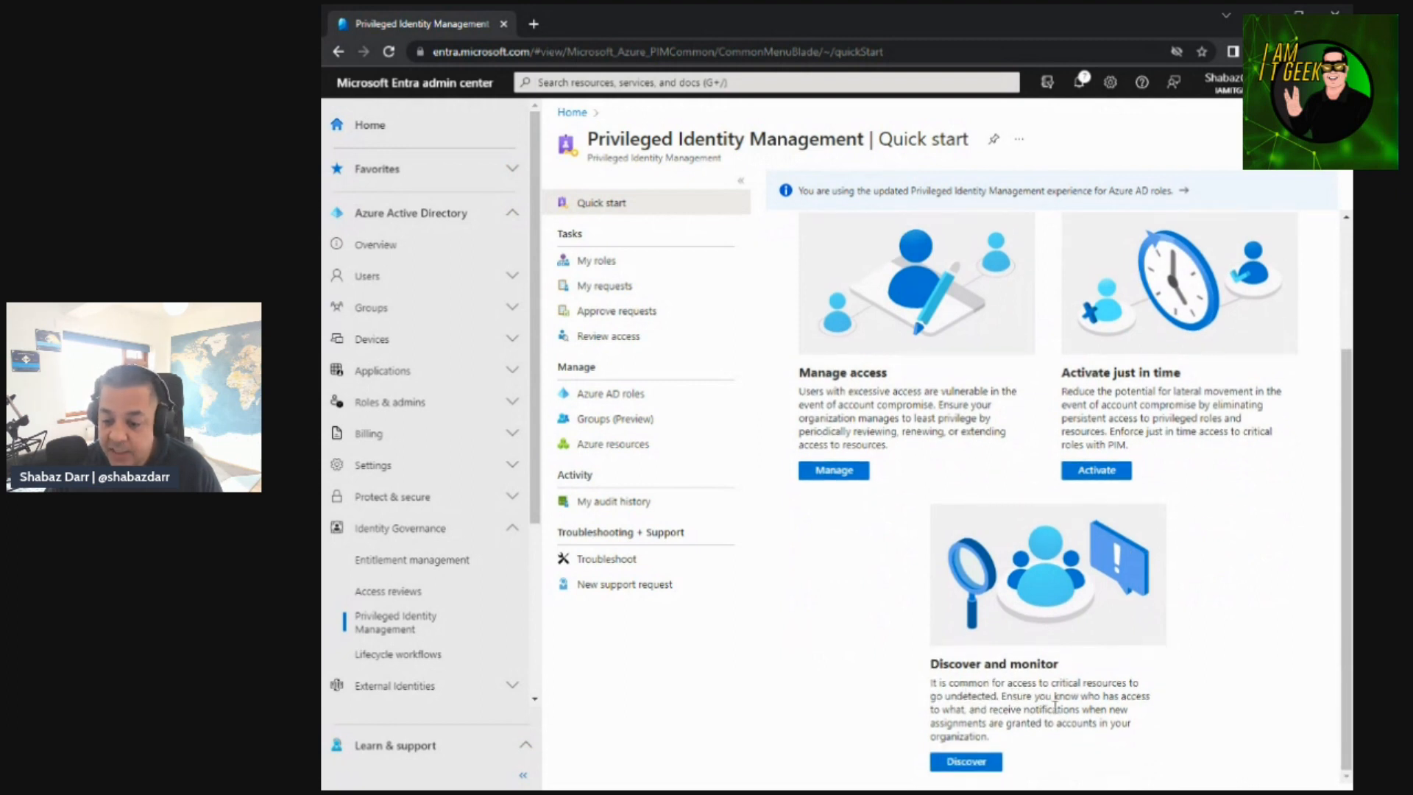
scroll(1175, 706, "up", 3)
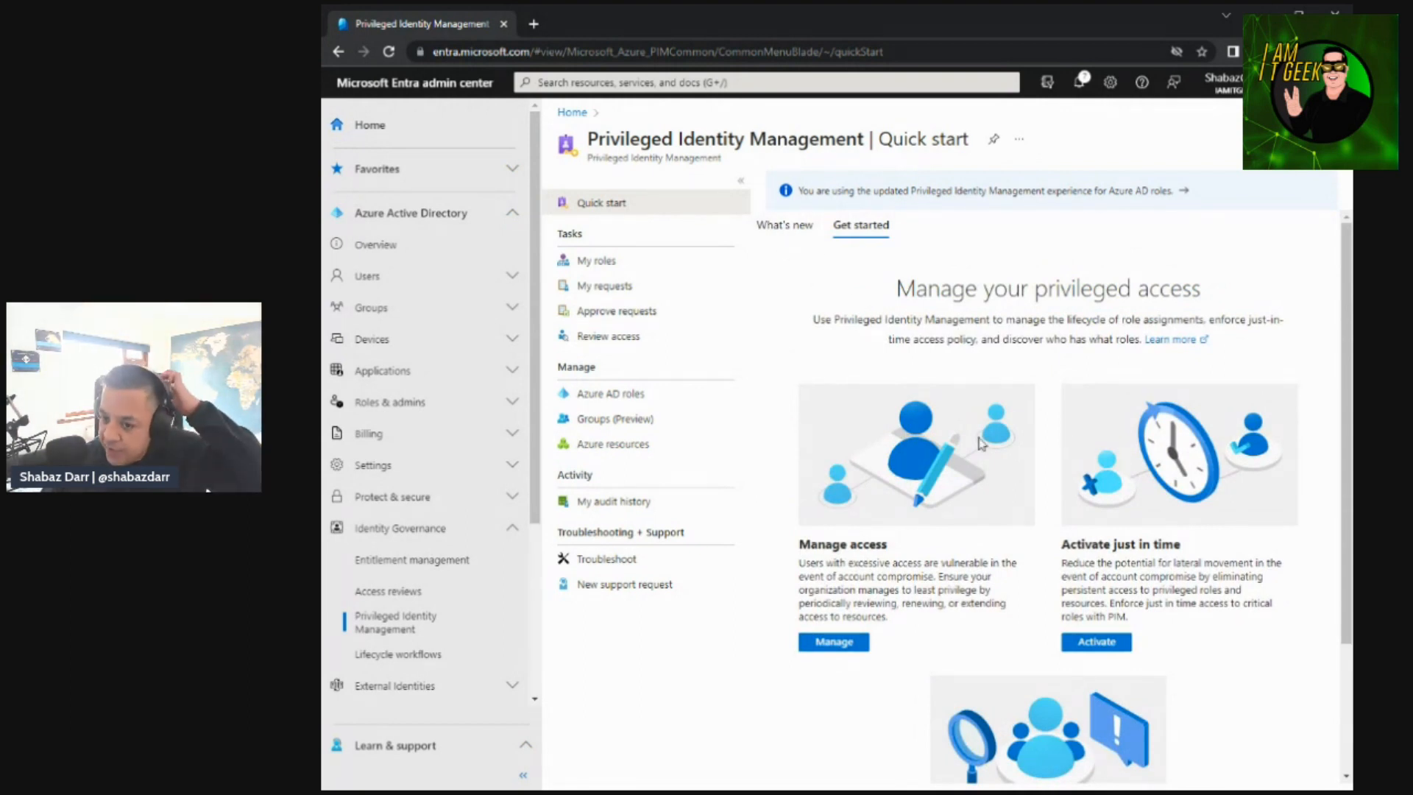
double_click(799, 234)
scroll(973, 417, "down", 5)
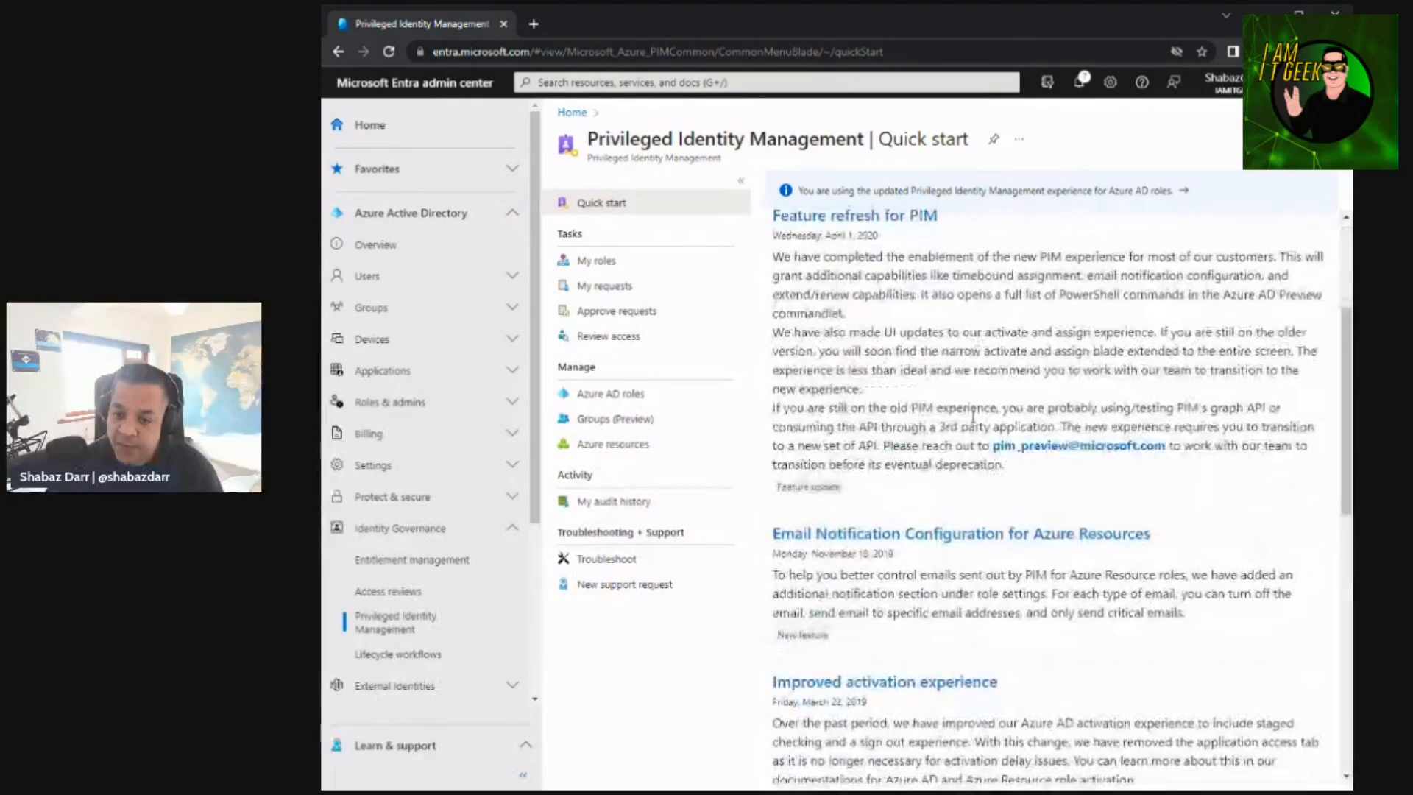
scroll(973, 417, "up", 5)
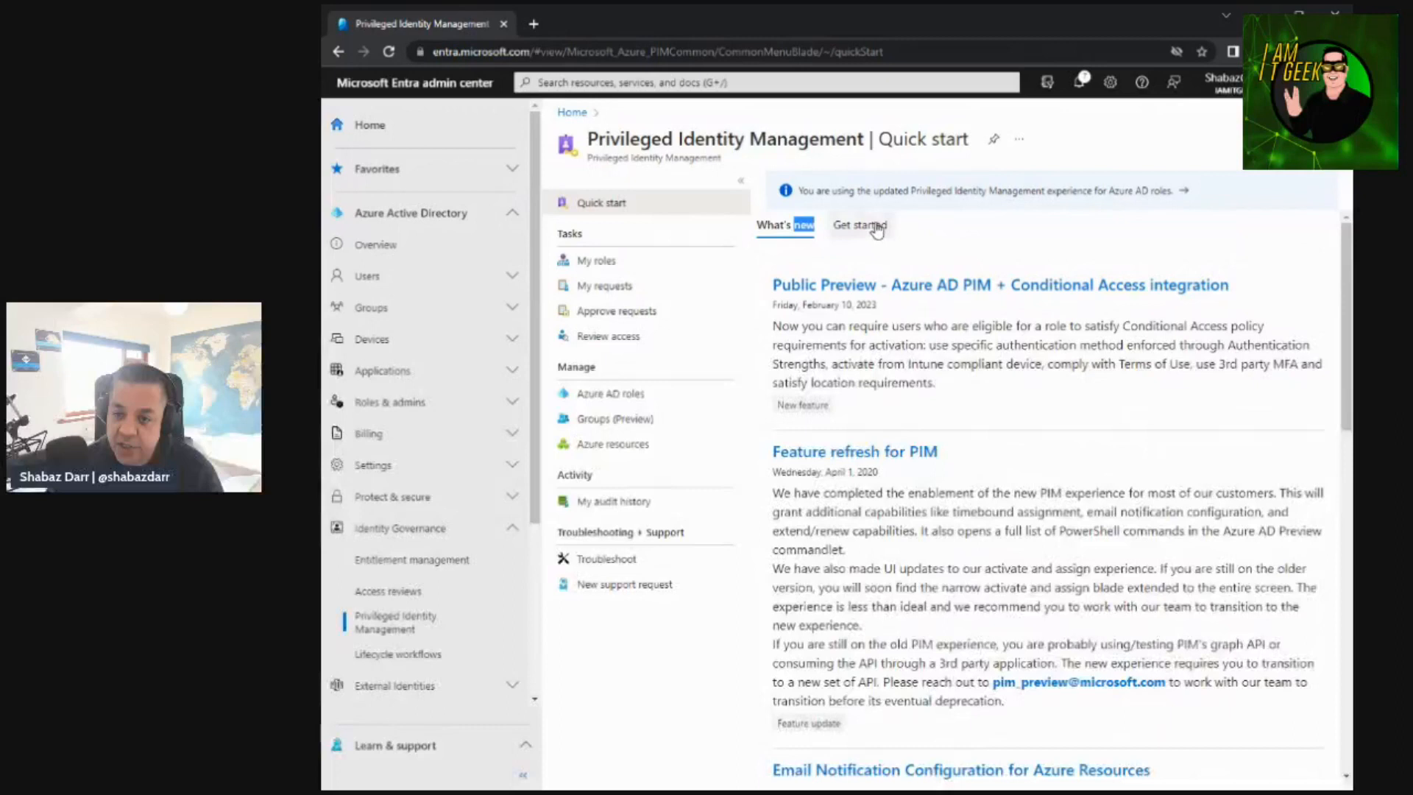
left_click(860, 224)
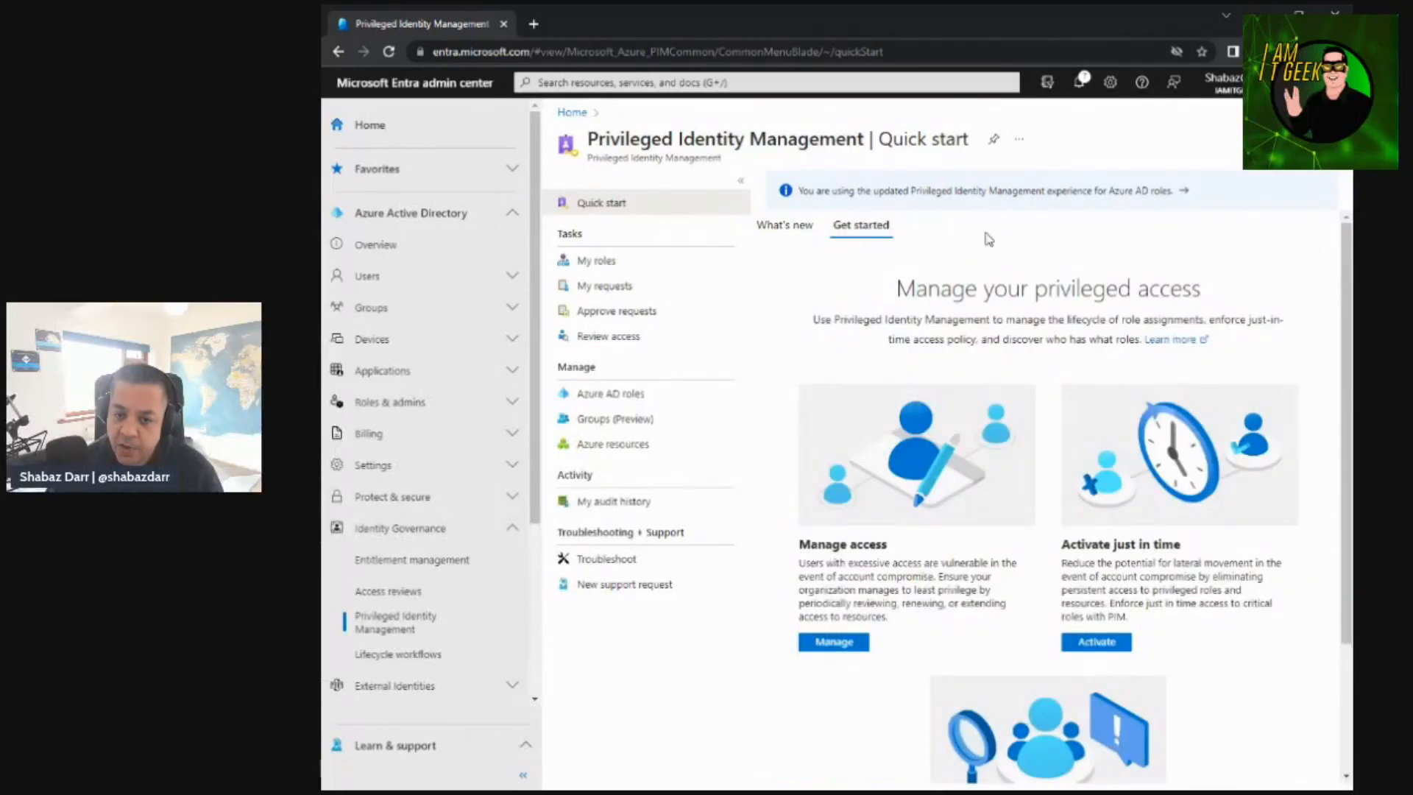
Open My roles and compare the active and eligible assignments for Azure AD roles.
left_click(633, 275)
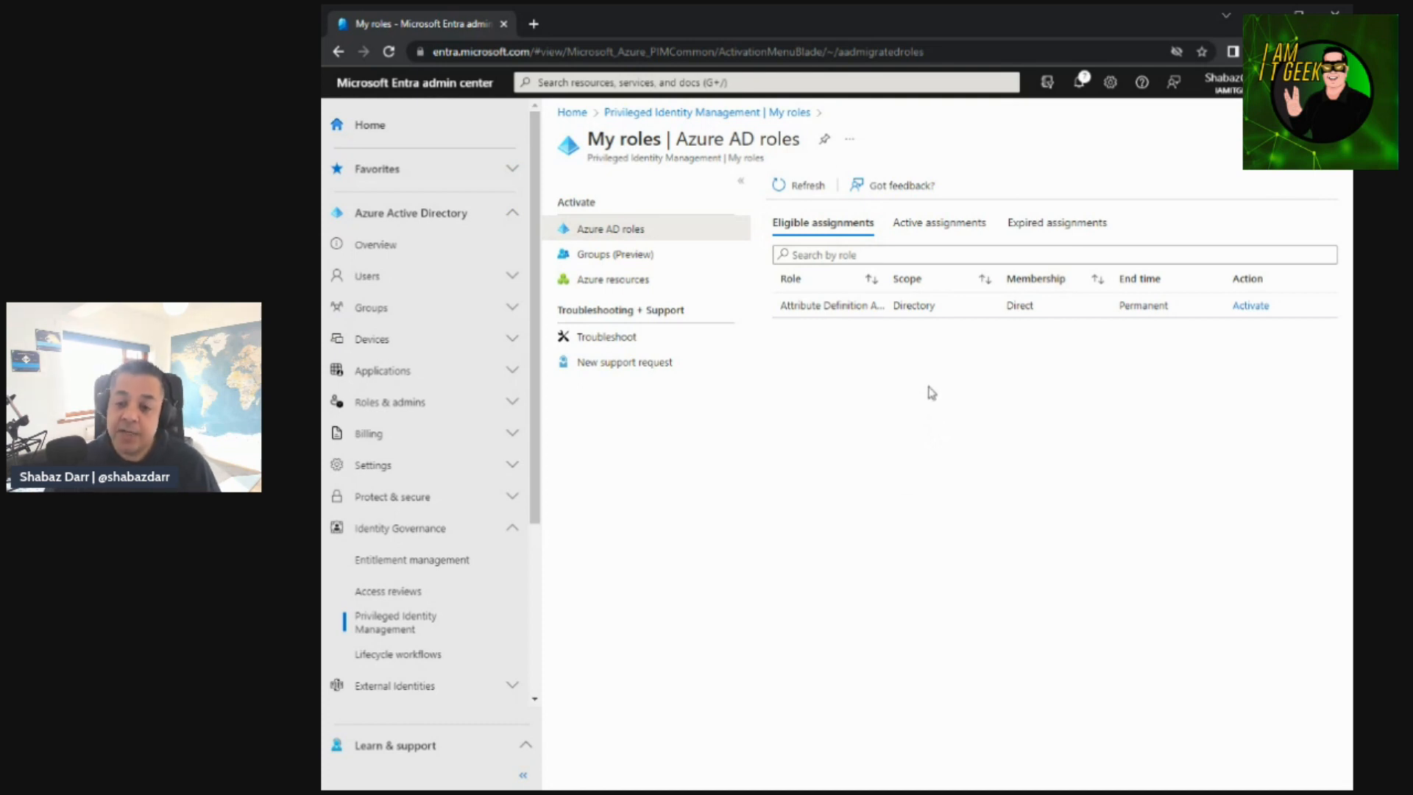
left_click(938, 240)
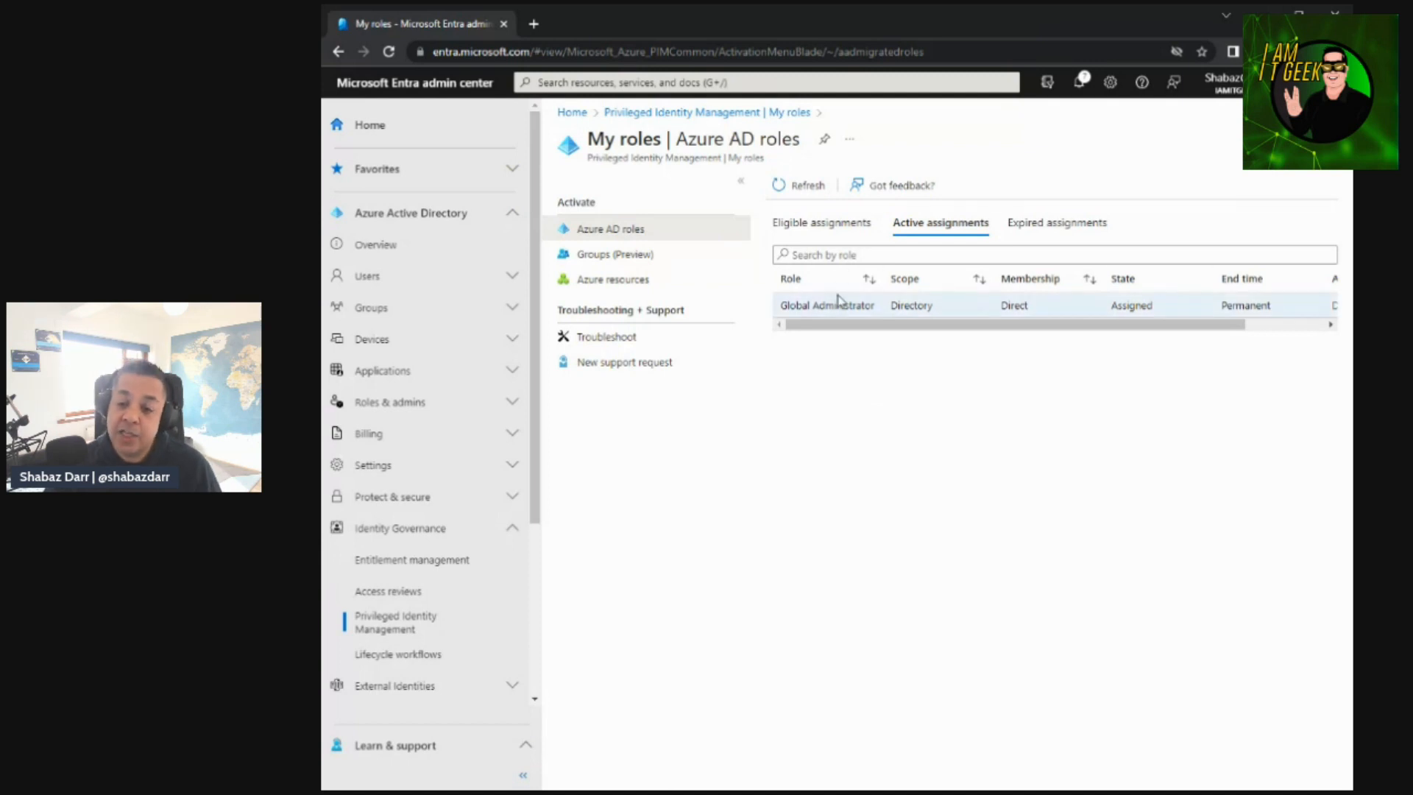
double_click(839, 223)
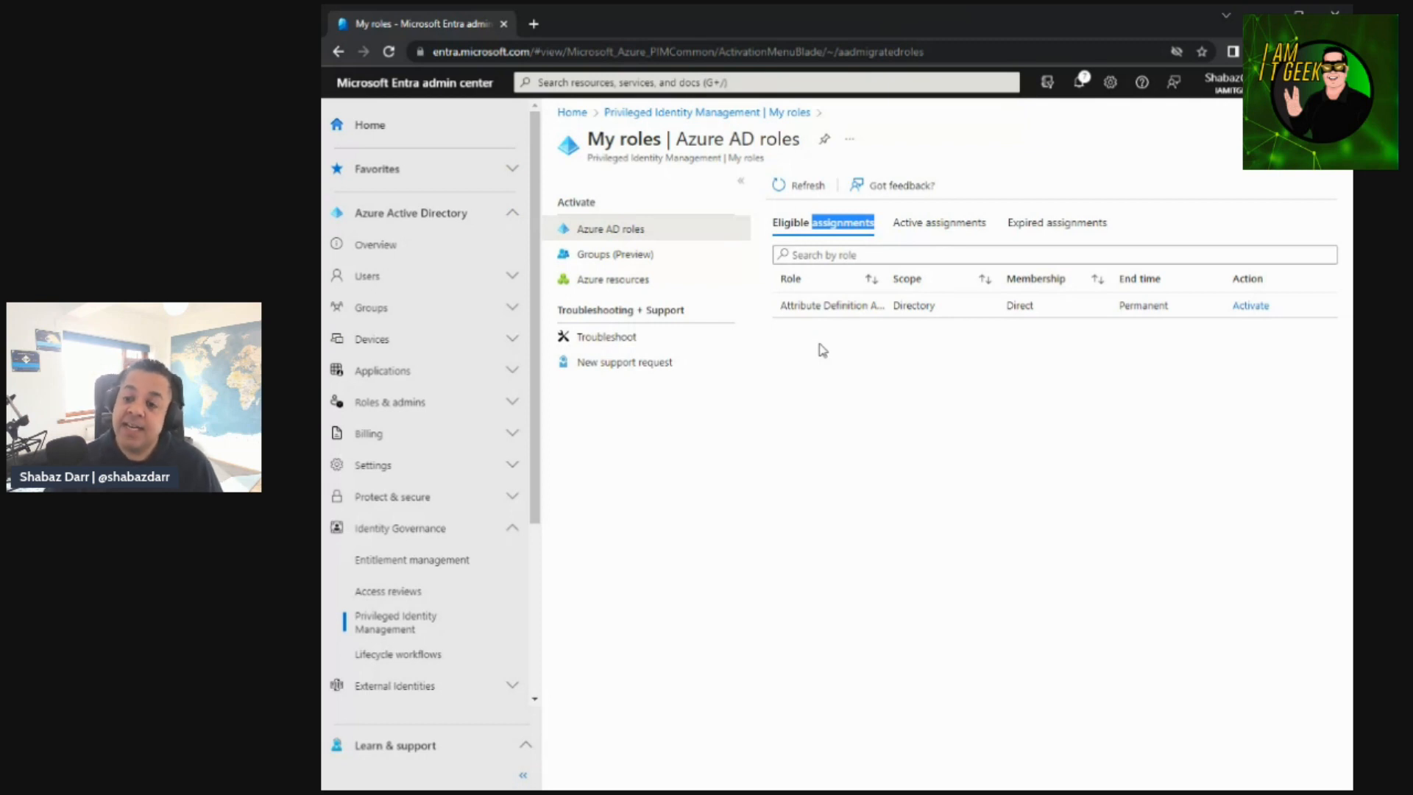
Start an activation of the eligible Attribute Definition Administrator role with the reason "For the demo", and discard the request.
left_click(1257, 308)
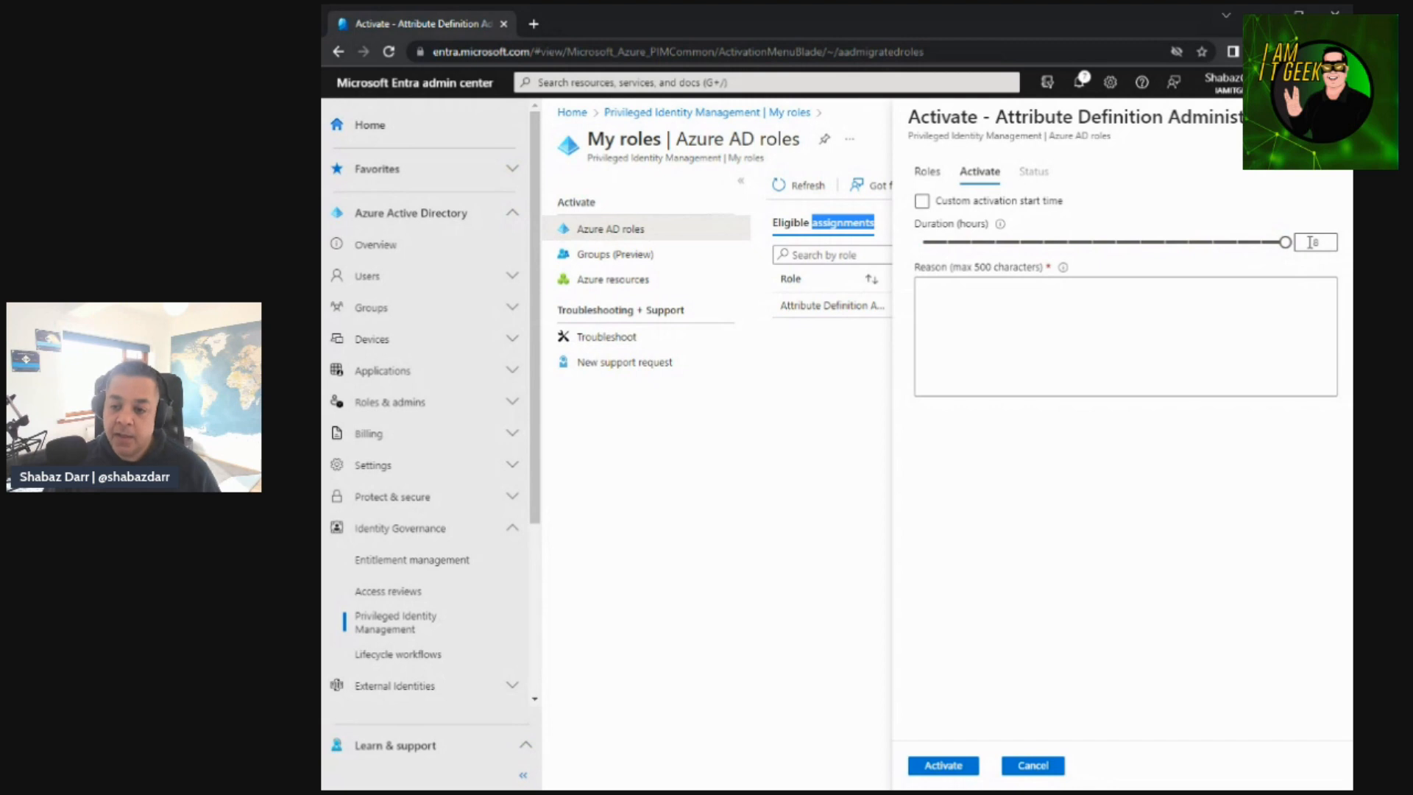
left_click(1042, 308)
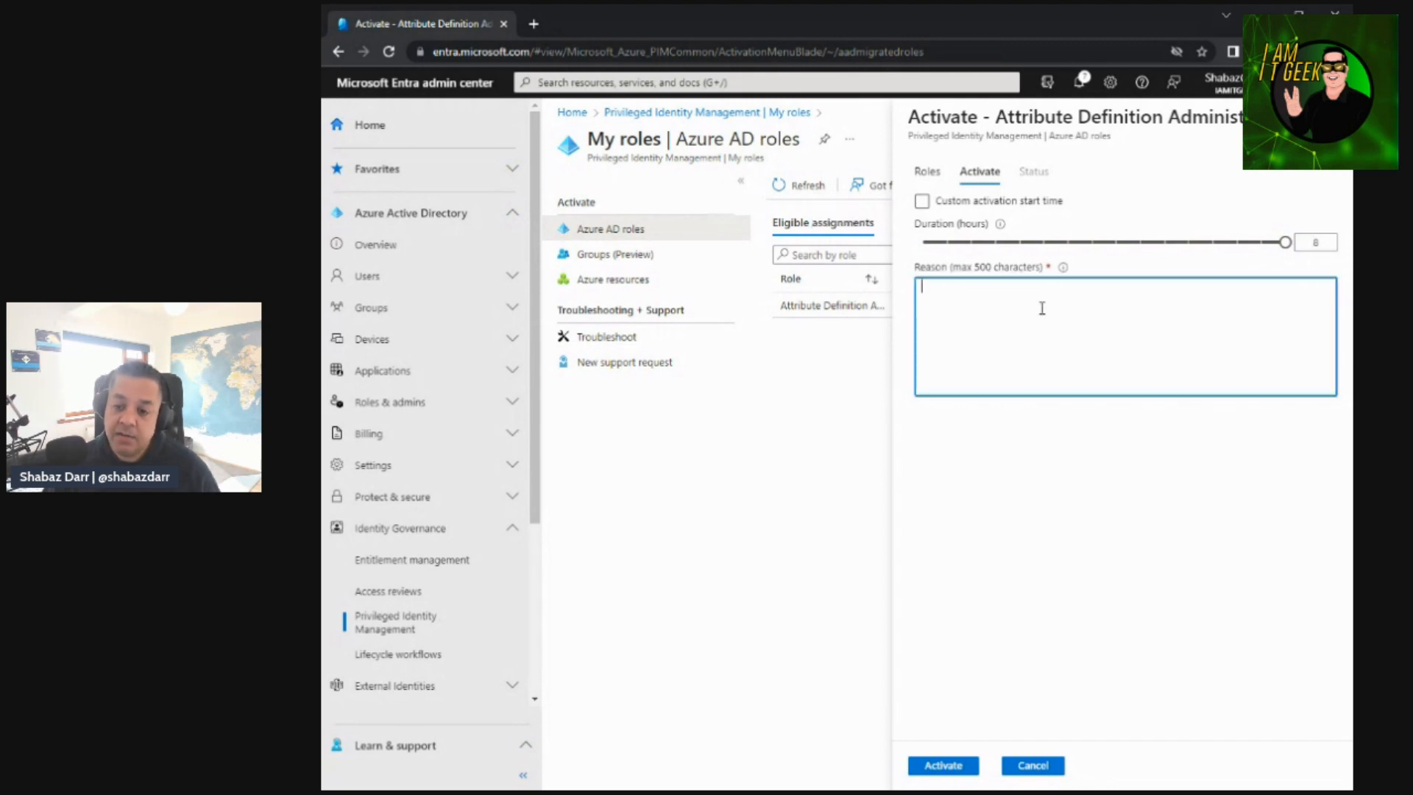
type("For the demo")
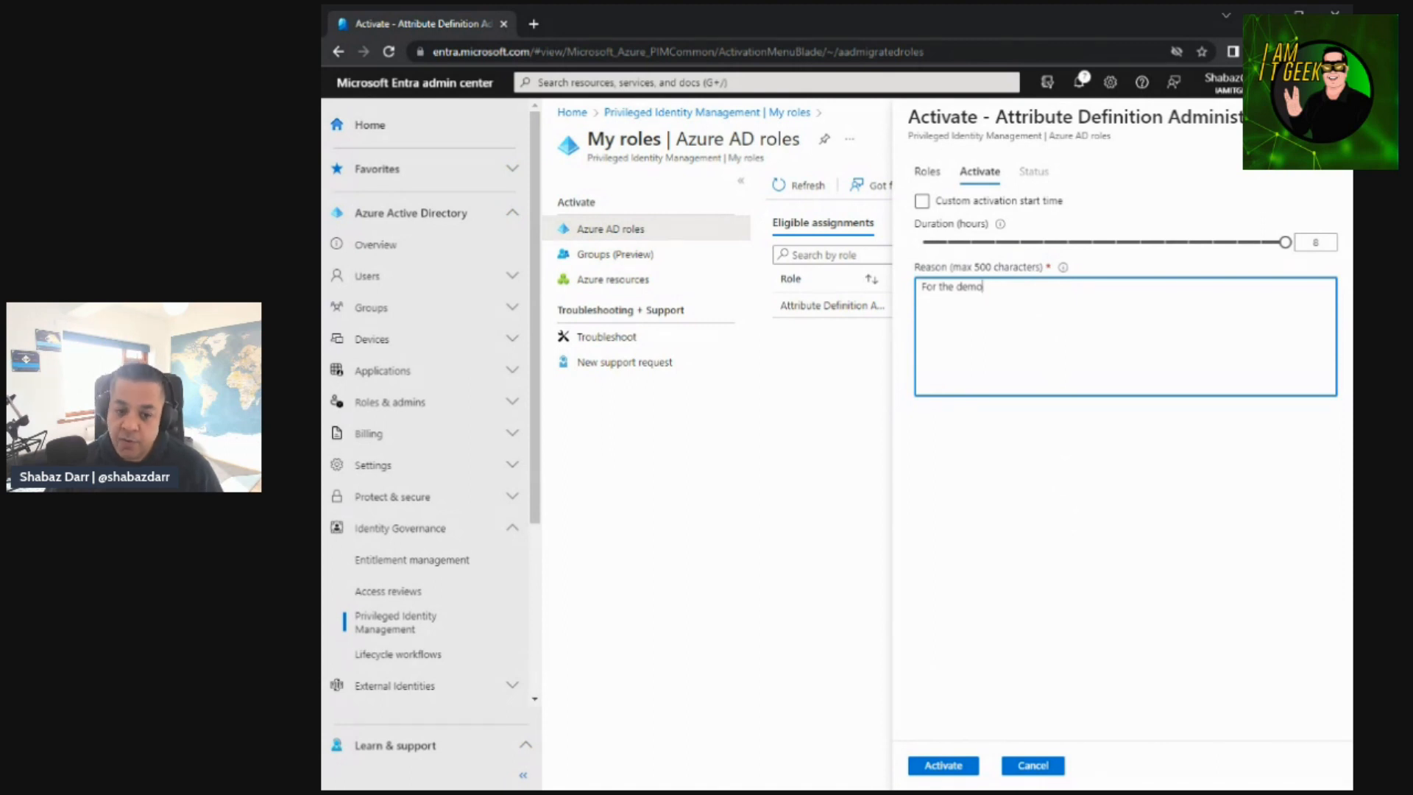
key("Escape")
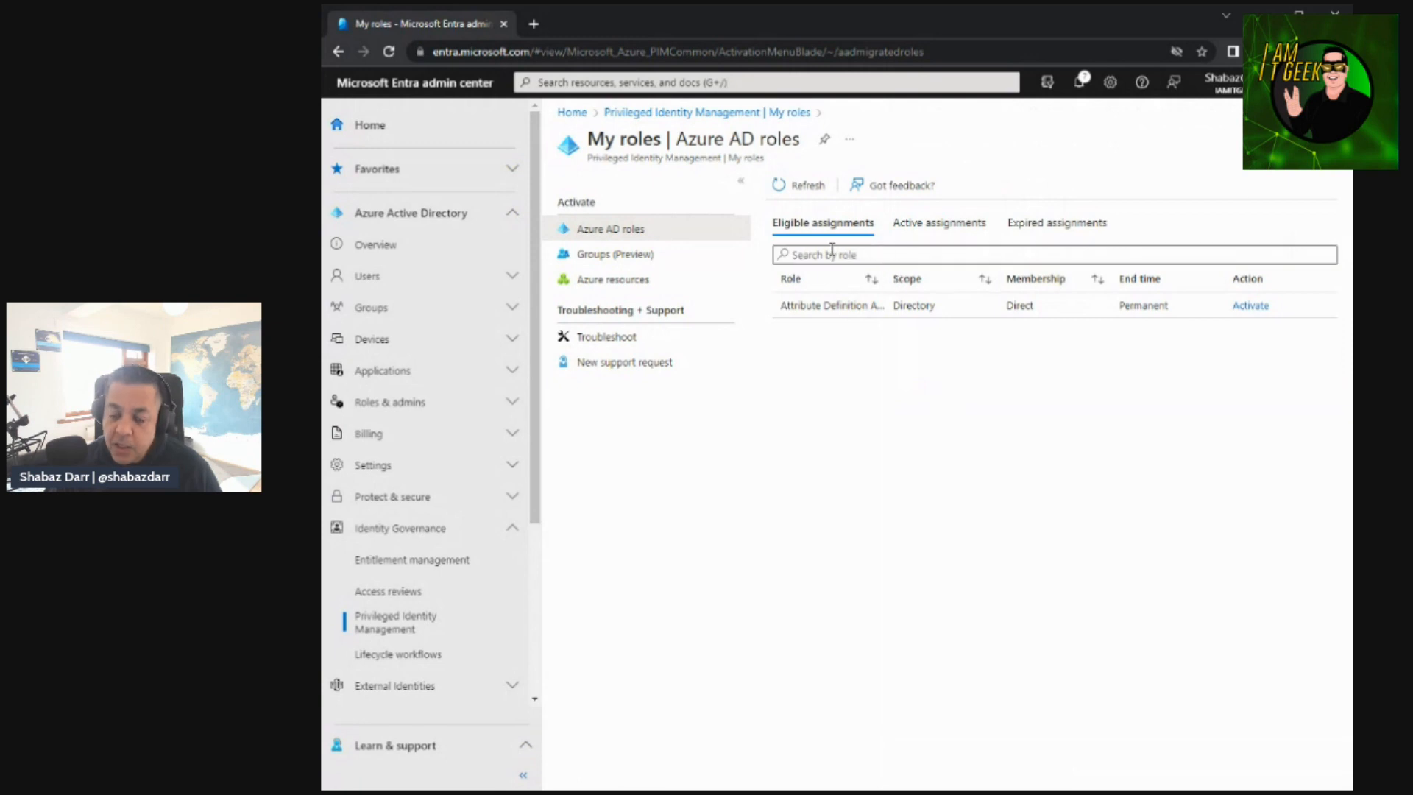
Review the active and eligible Azure AD role assignments again, plus the eligible assignments for Groups (Preview) and Azure resources.
double_click(909, 229)
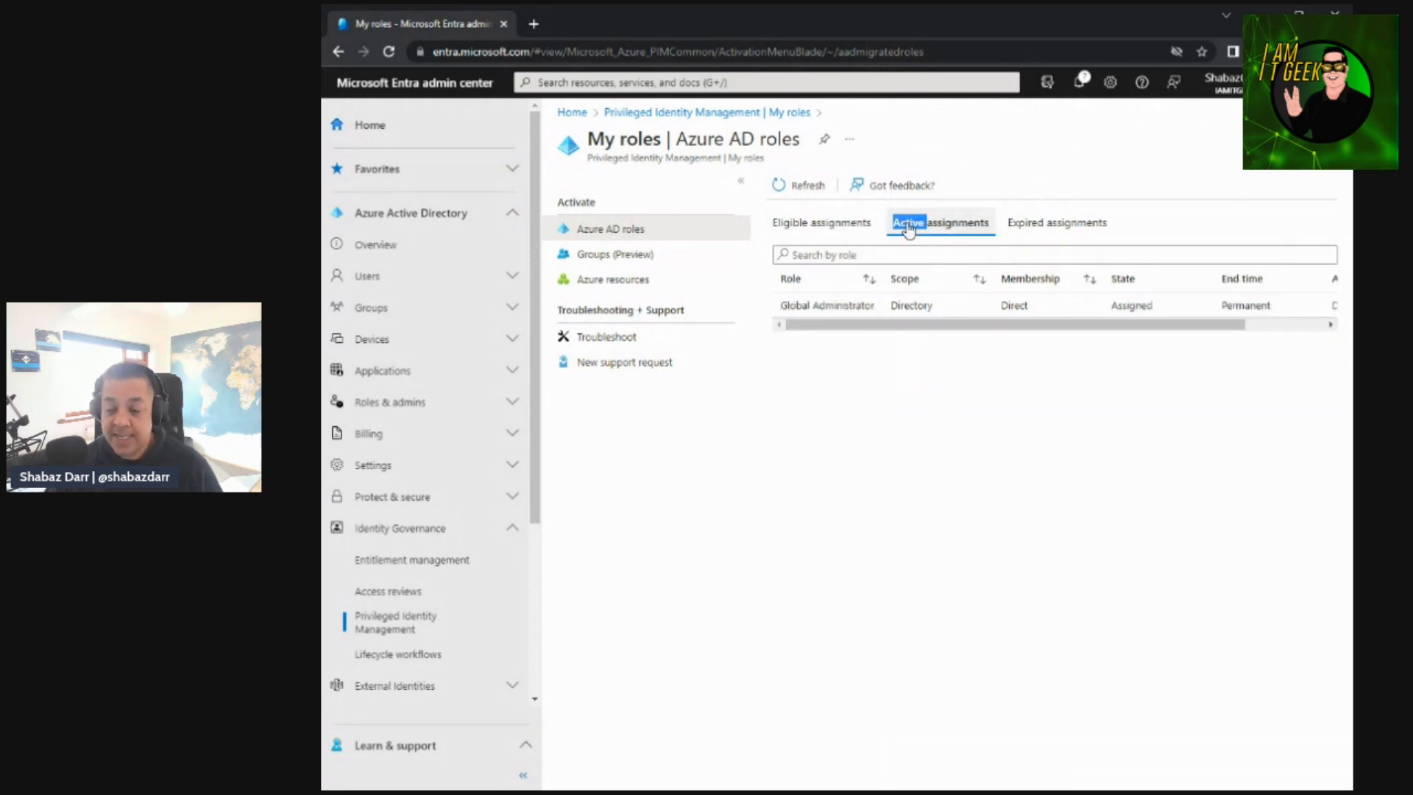
double_click(823, 234)
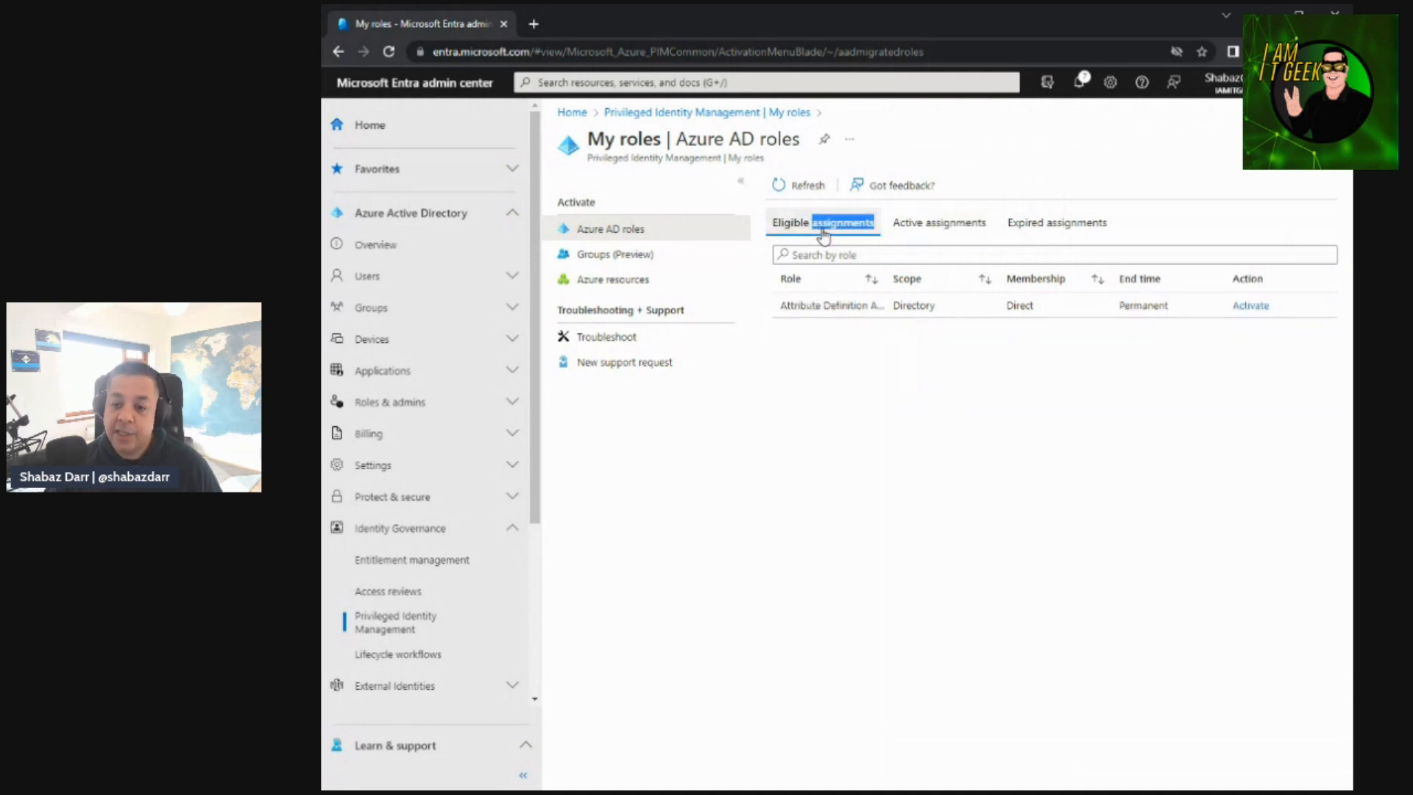
left_click(871, 379)
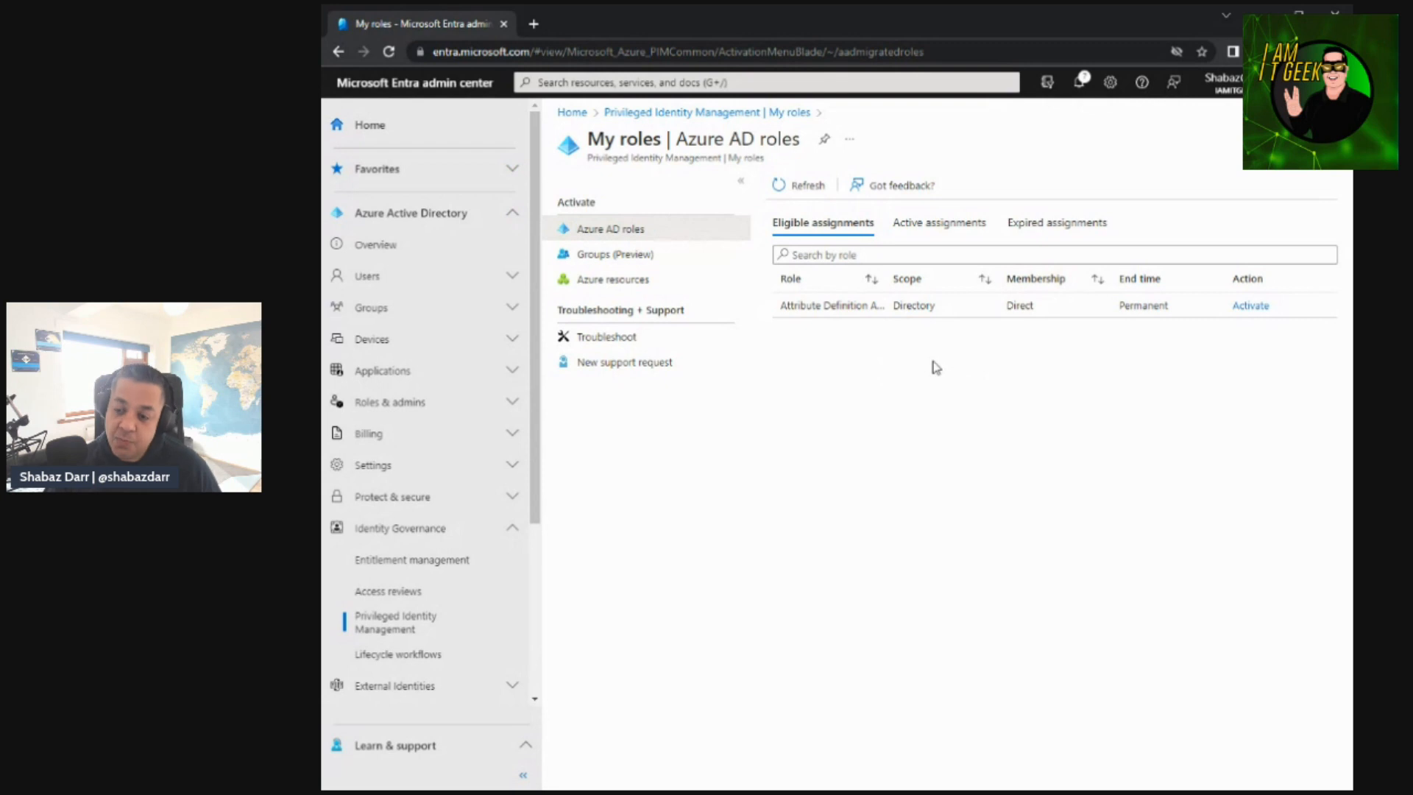
left_click(635, 265)
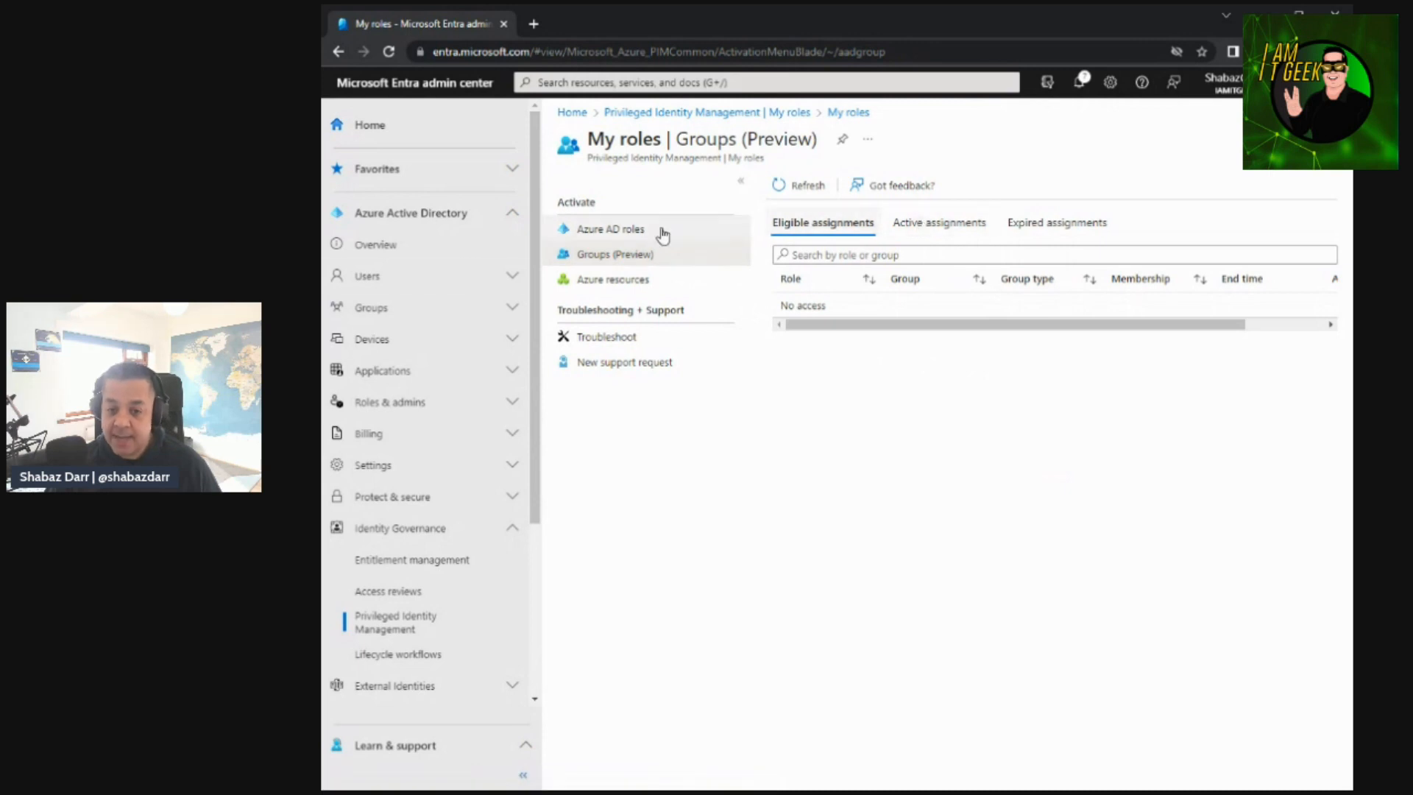
left_click(616, 291)
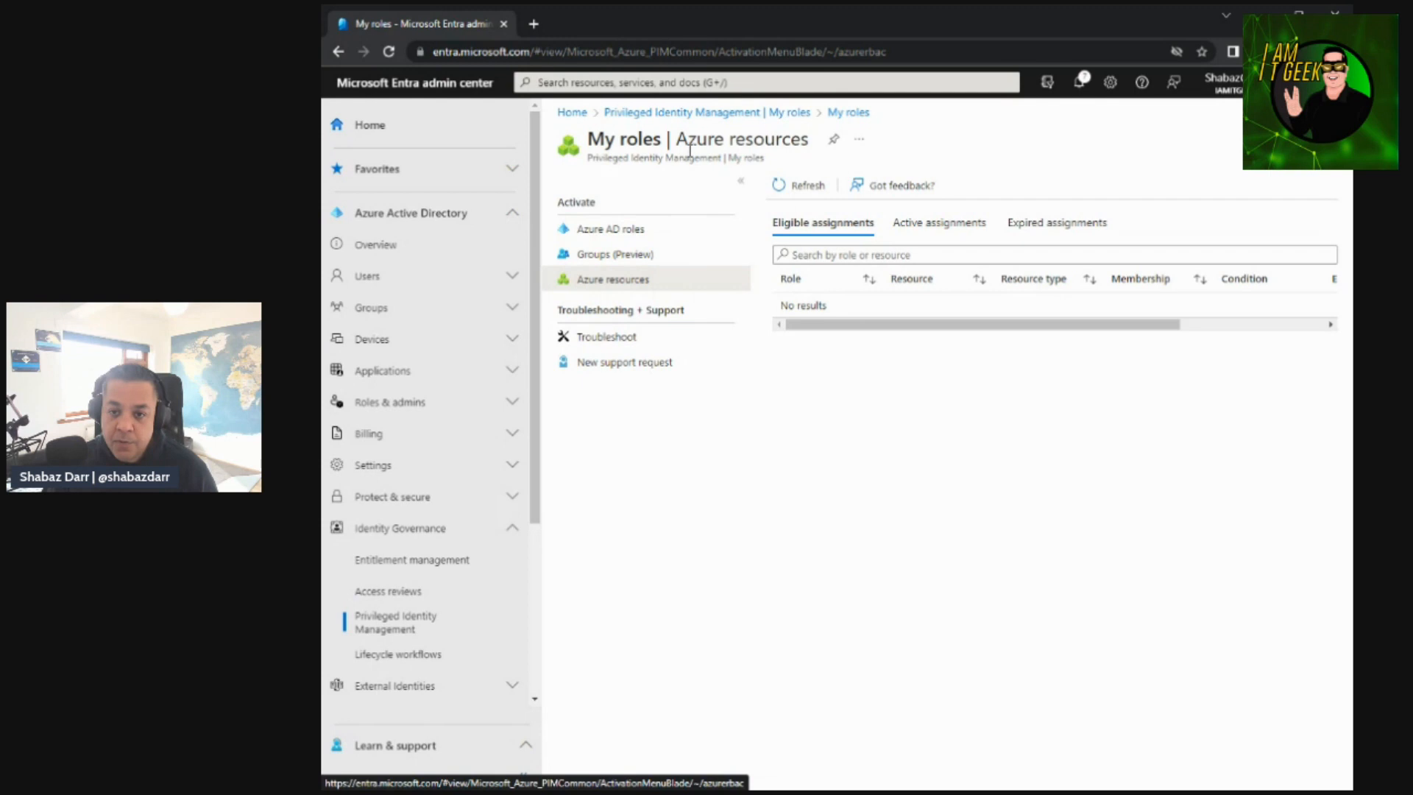
Check My requests for Azure AD roles, and the approval requests for Azure AD roles, Groups (Preview) and Azure resources.
left_click(736, 114)
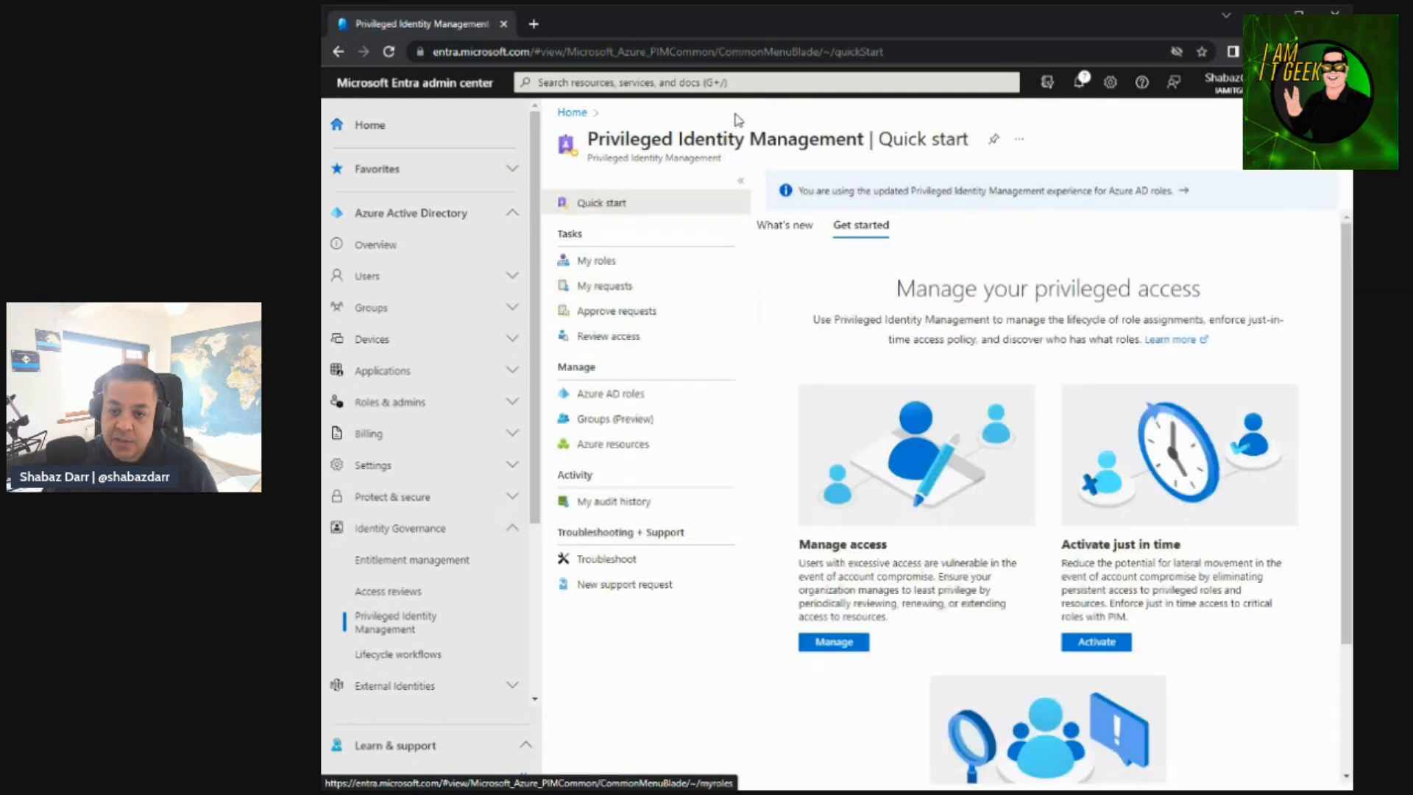
left_click(629, 294)
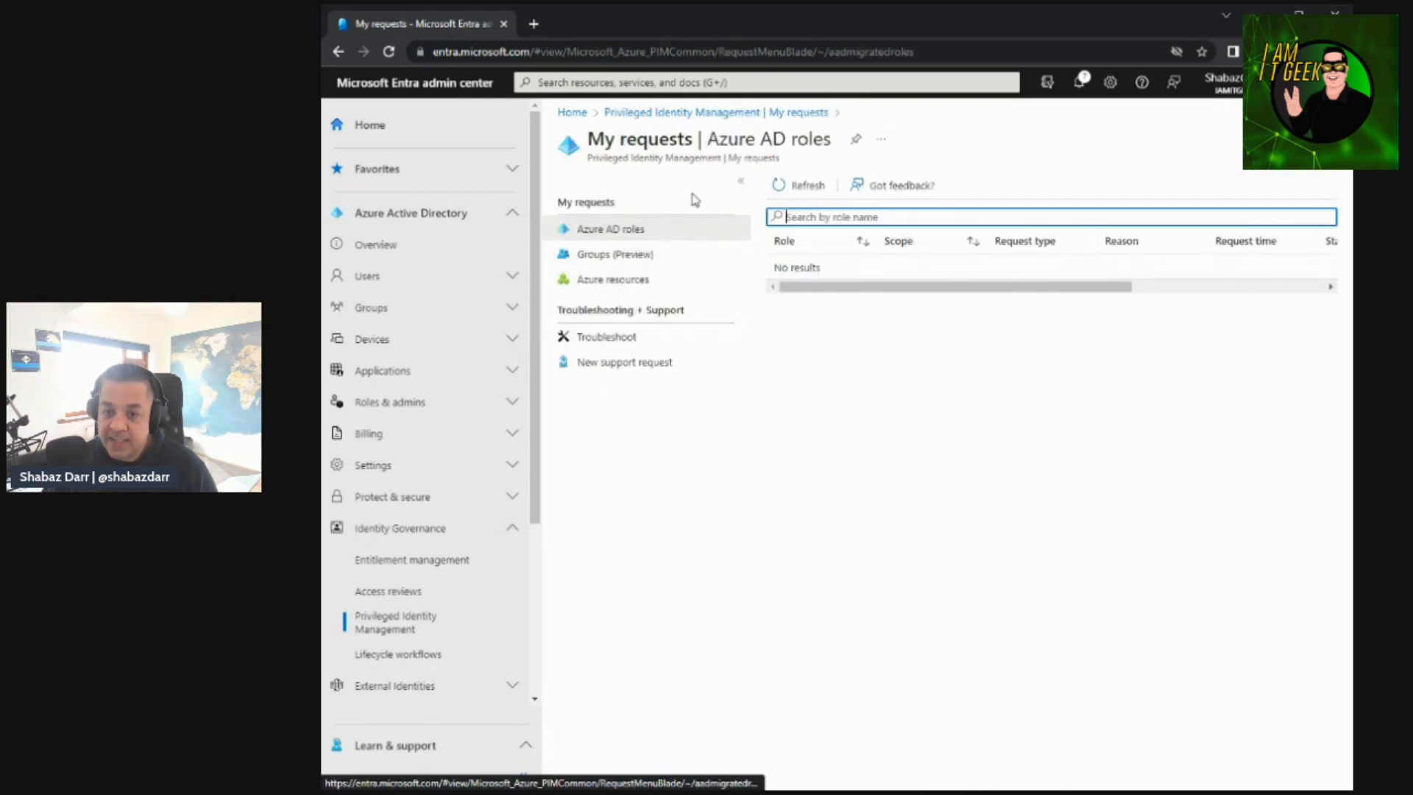
left_click(753, 116)
left_click(611, 312)
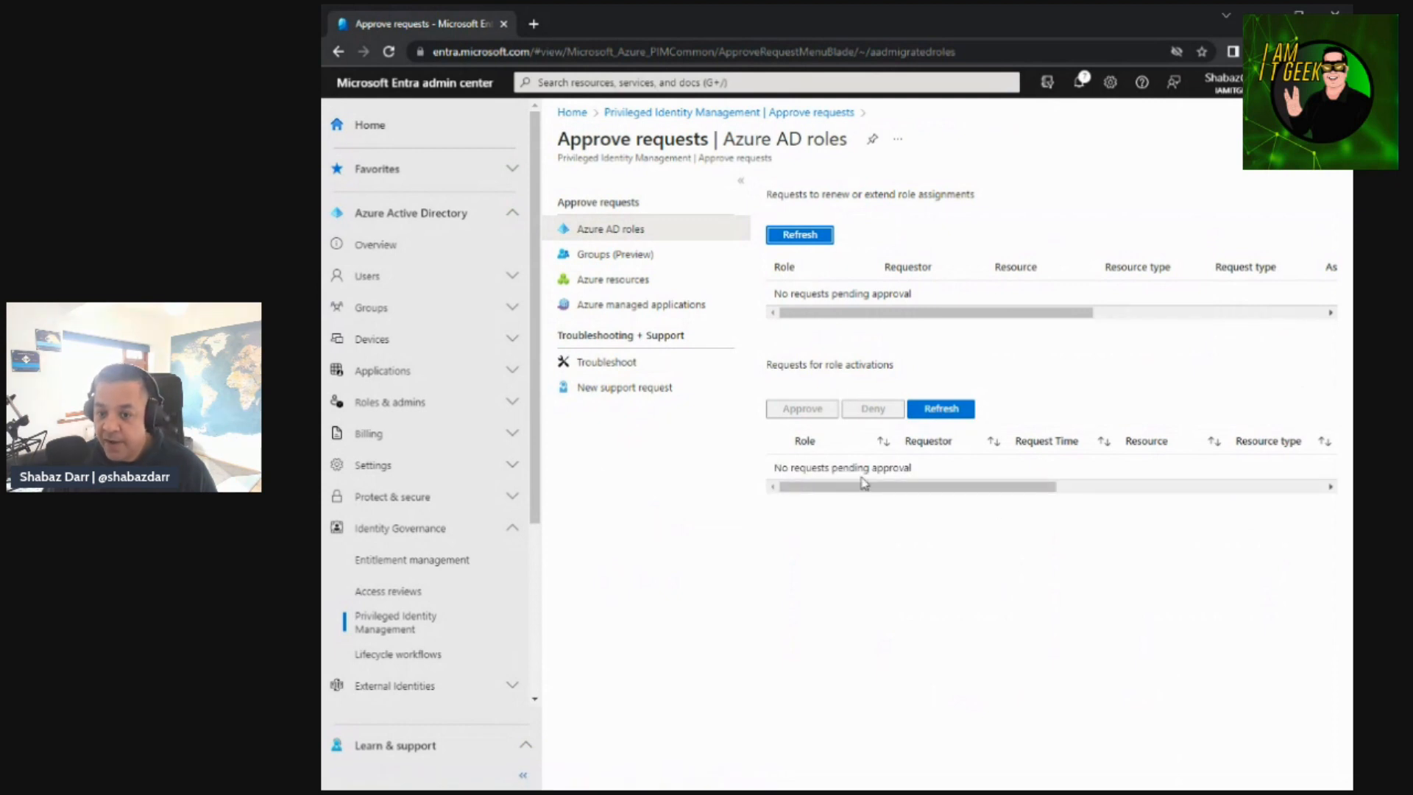
left_click(610, 254)
left_click(620, 279)
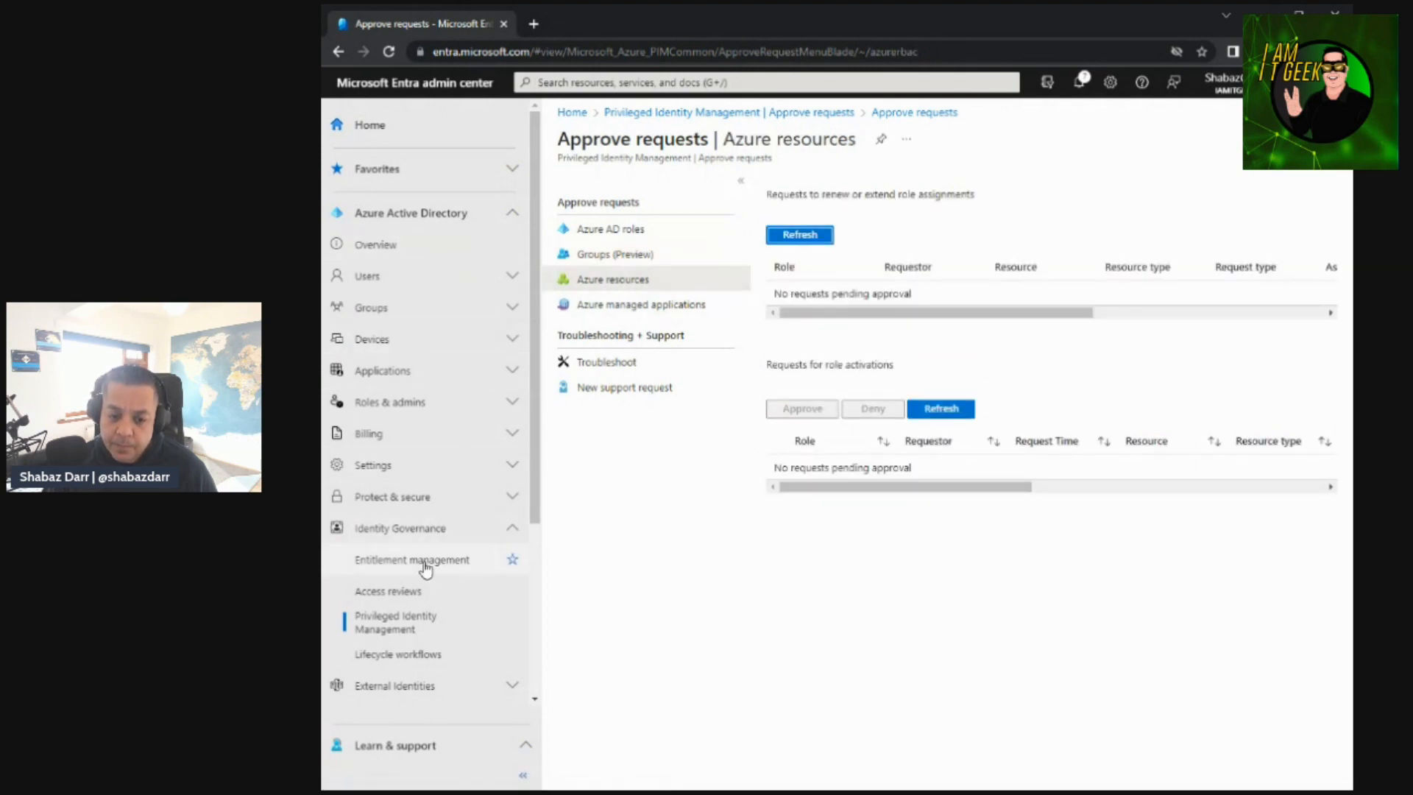
Check the access reviews for Azure AD roles under Review access and return to the Privileged Identity Management quick start.
left_click(390, 619)
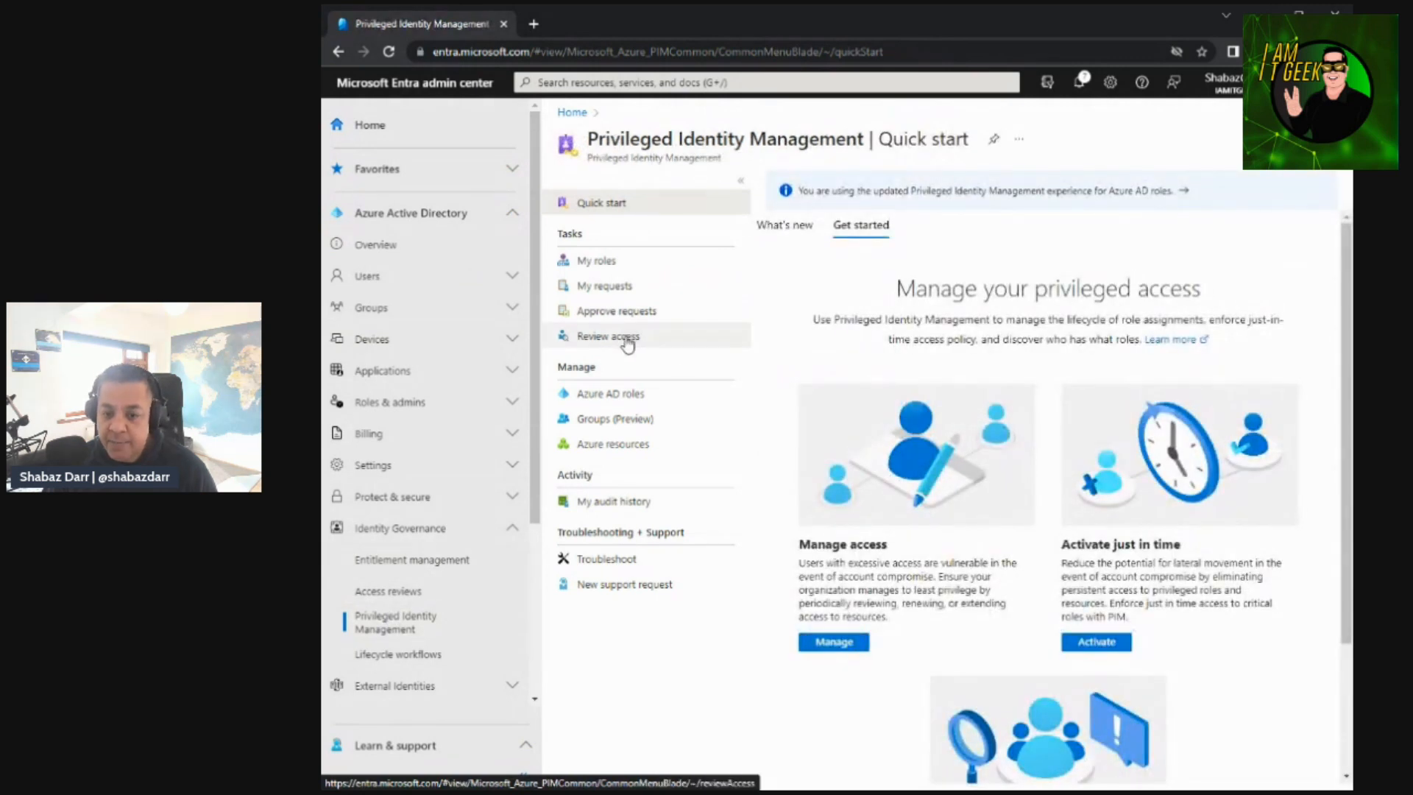
left_click(626, 340)
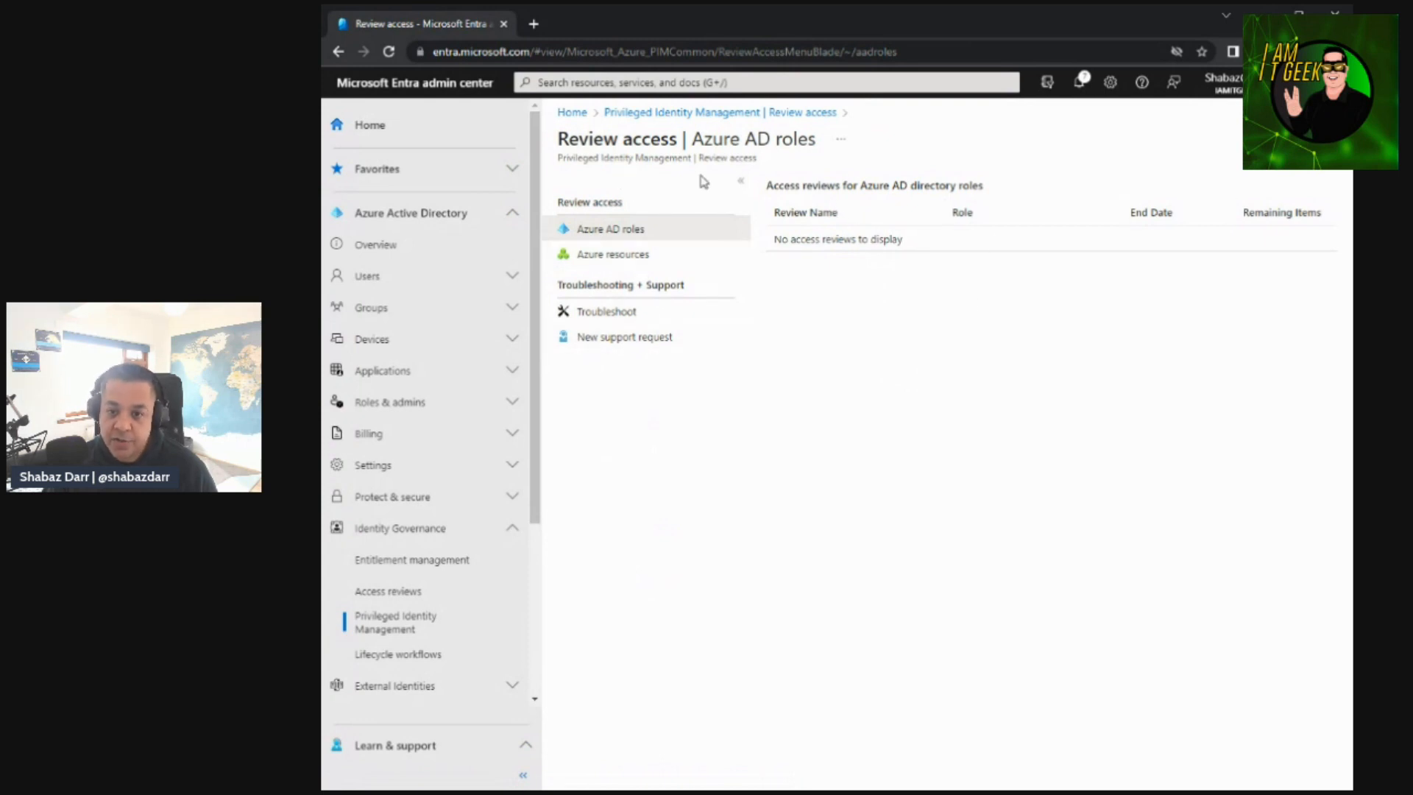
left_click(718, 113)
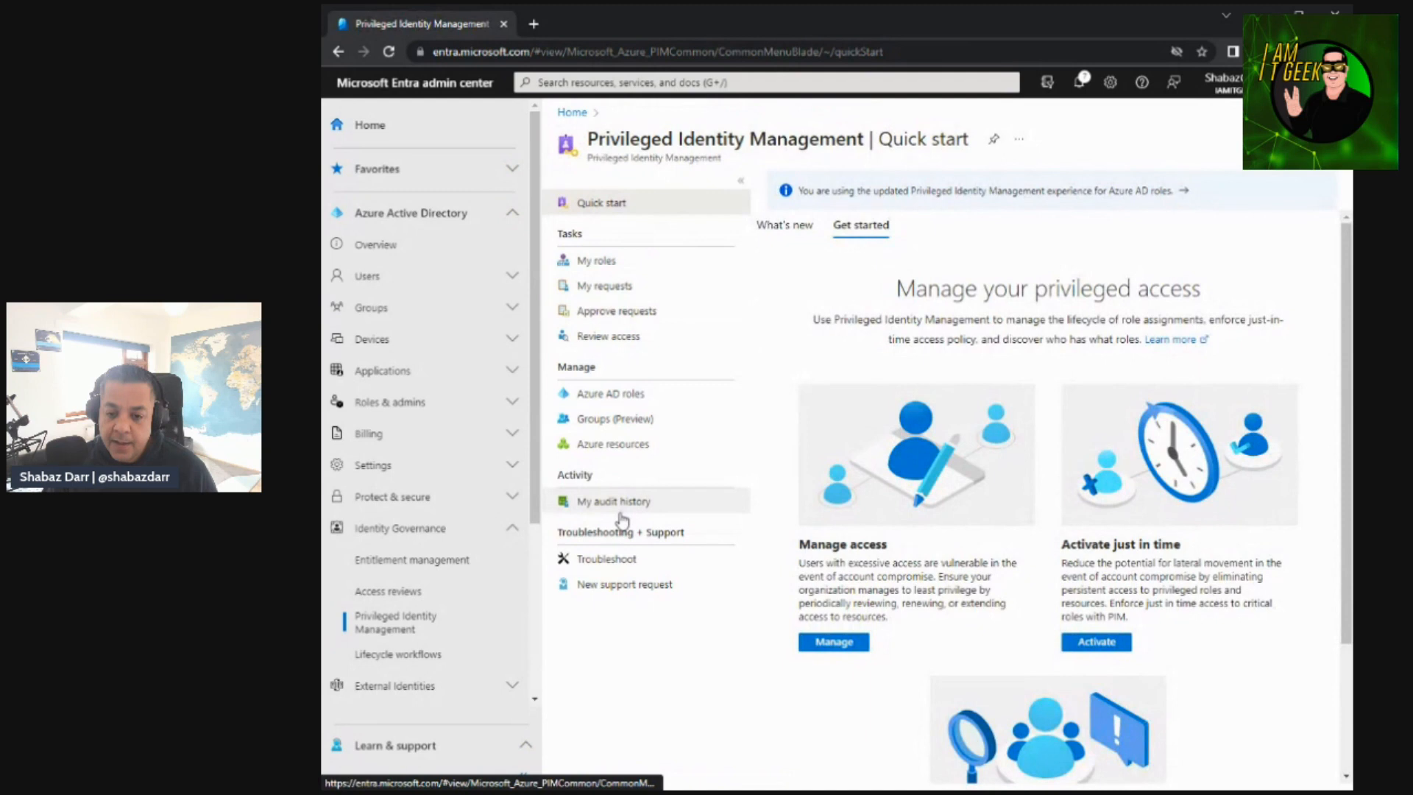
Open the management area for Azure AD roles and browse the list of roles in its settings.
left_click(619, 394)
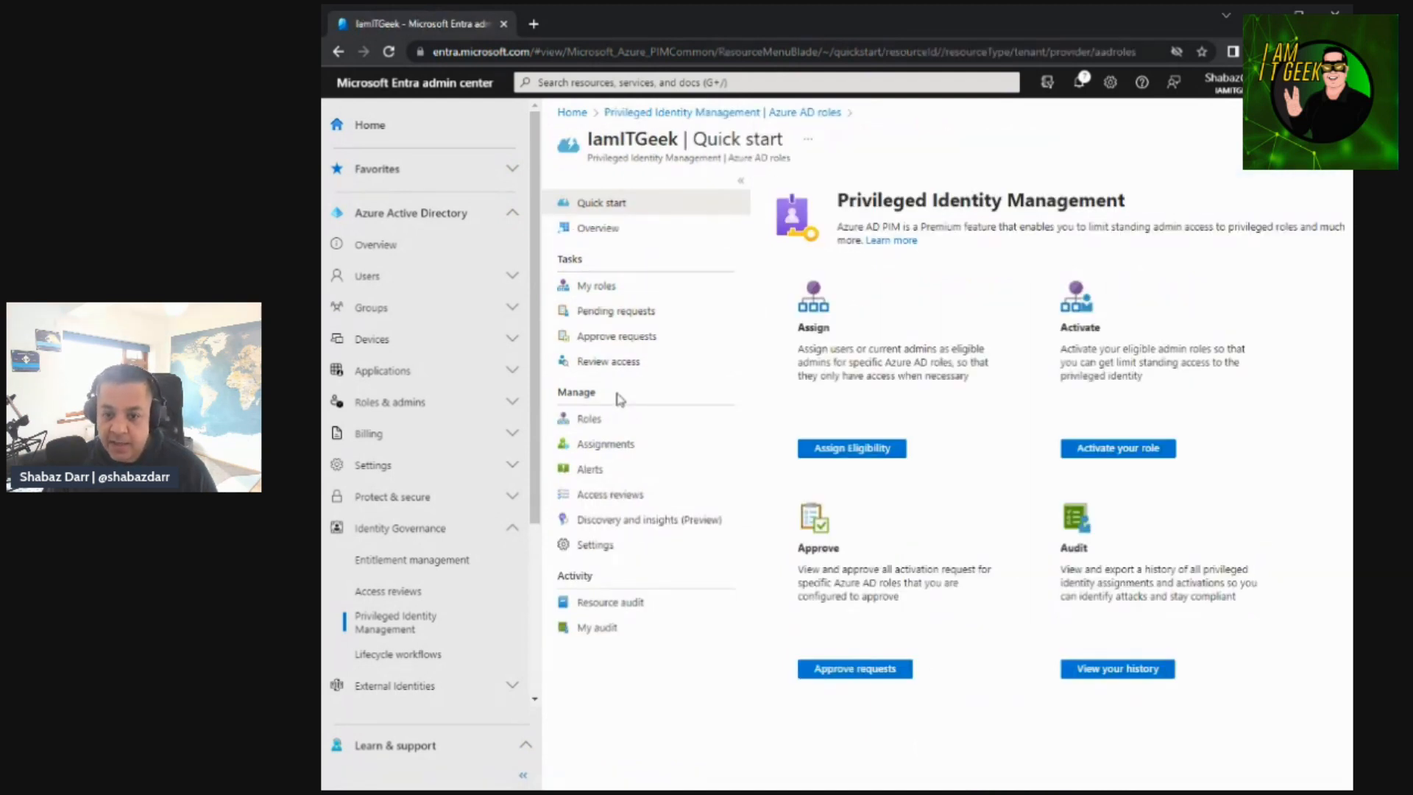
left_click(600, 546)
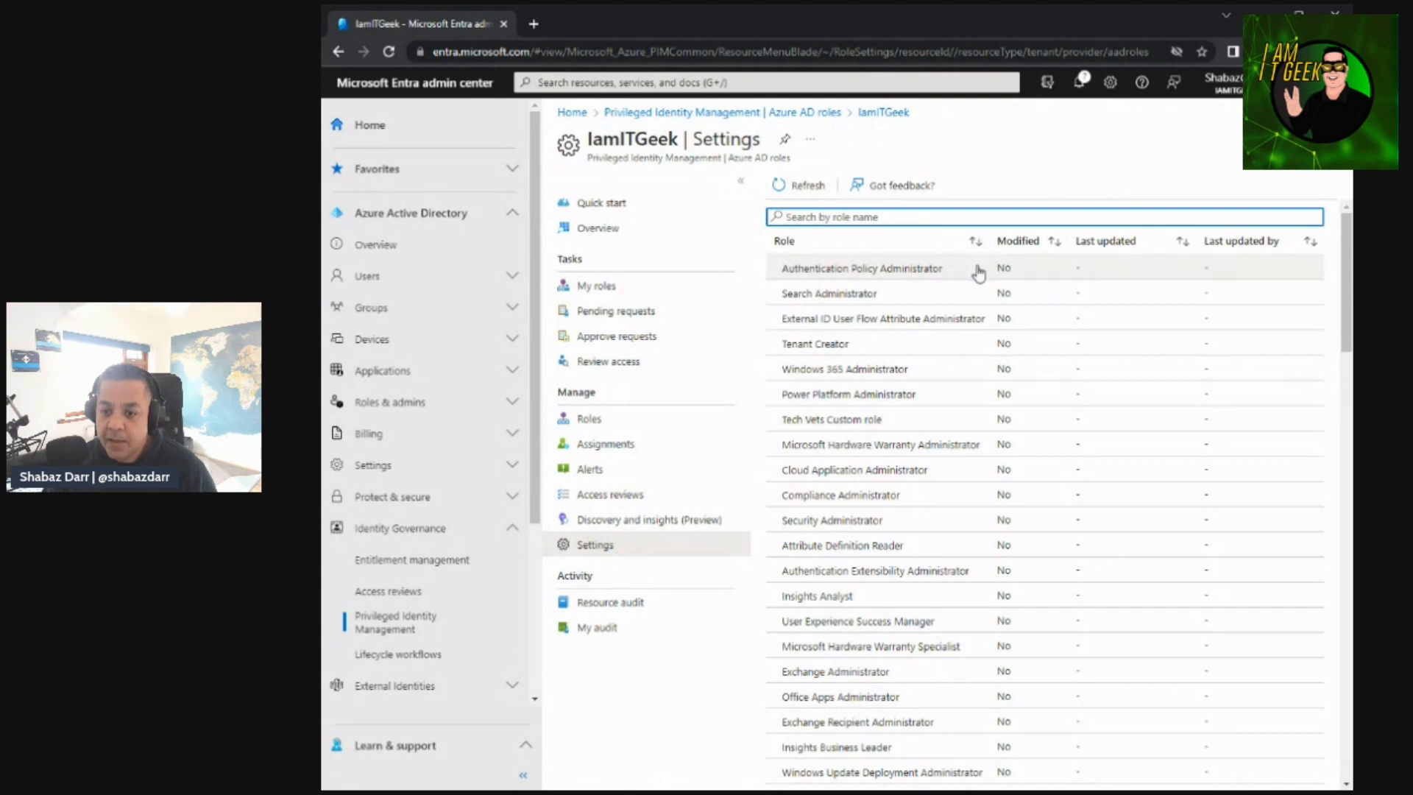
scroll(931, 464, "down", 15)
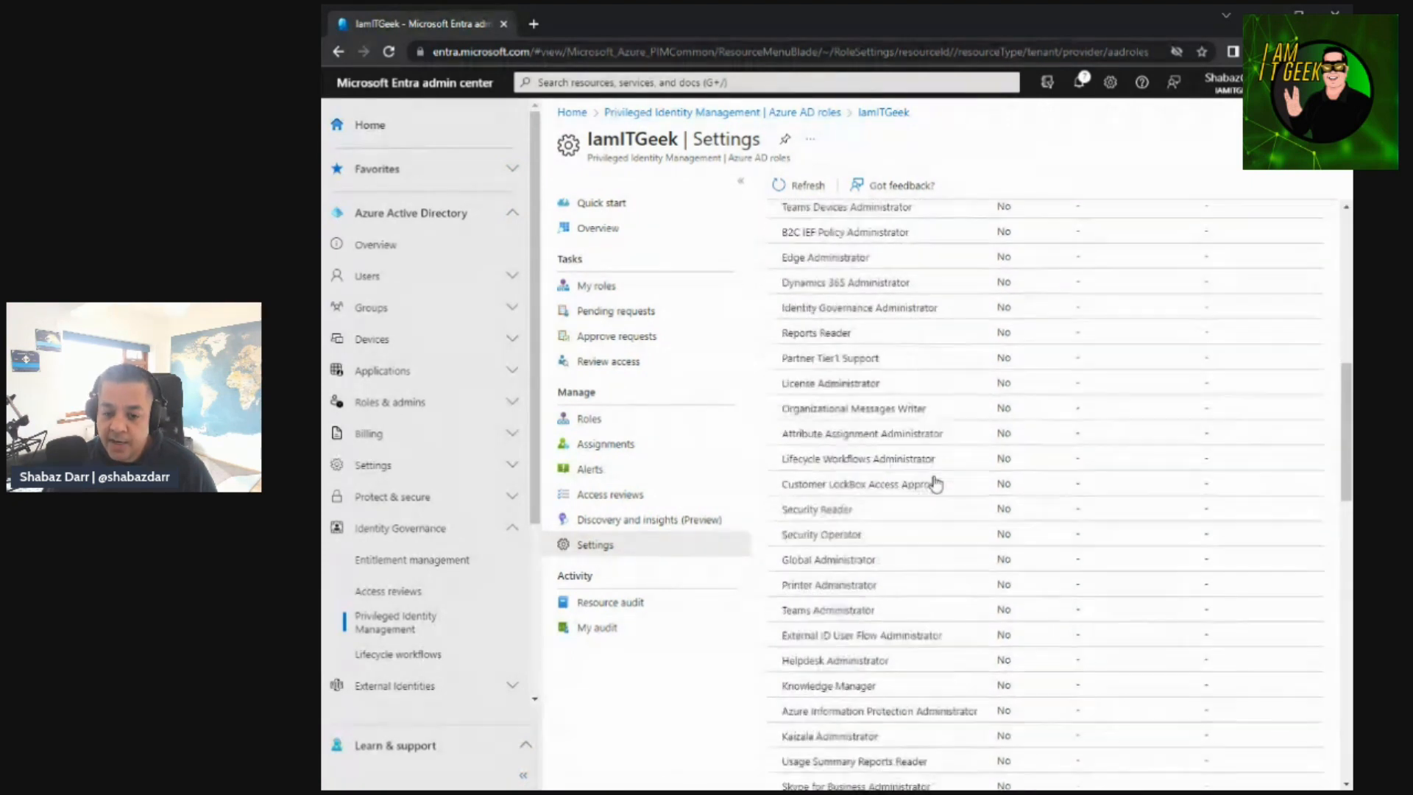
scroll(935, 483, "down", 5)
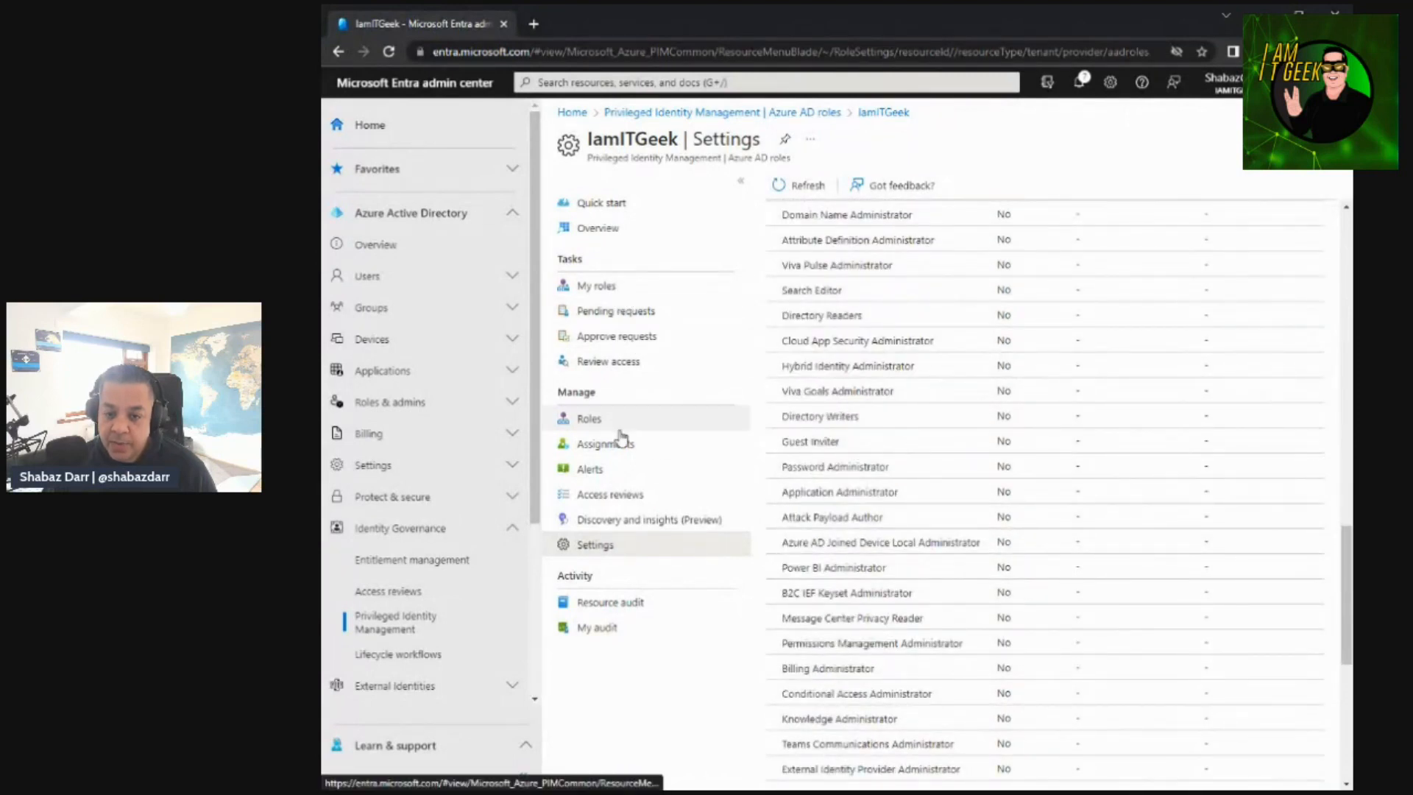
Discover unmanaged Azure resources, onboard the Iamitgeek subscription for PIM management, and return to the Azure resources list.
left_click(795, 116)
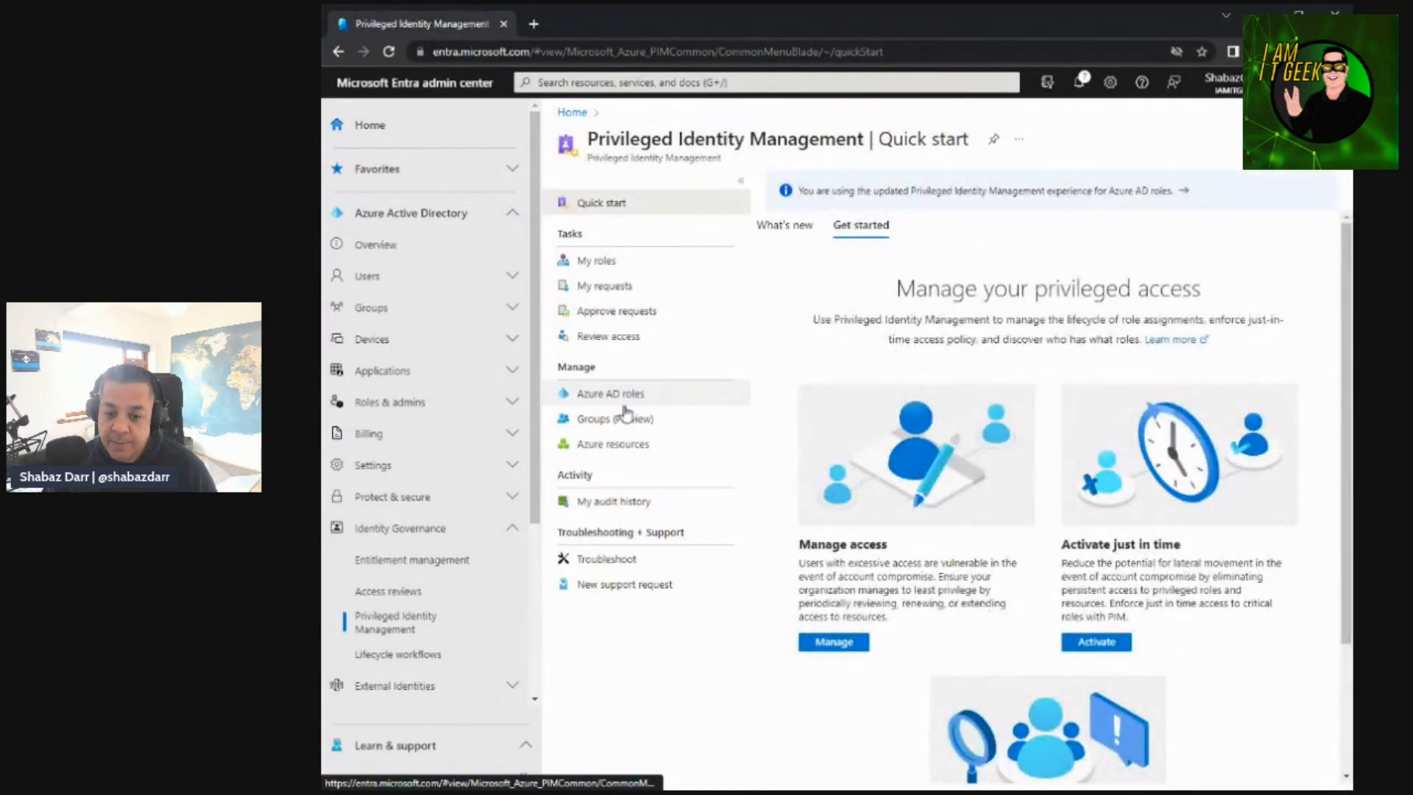
left_click(603, 445)
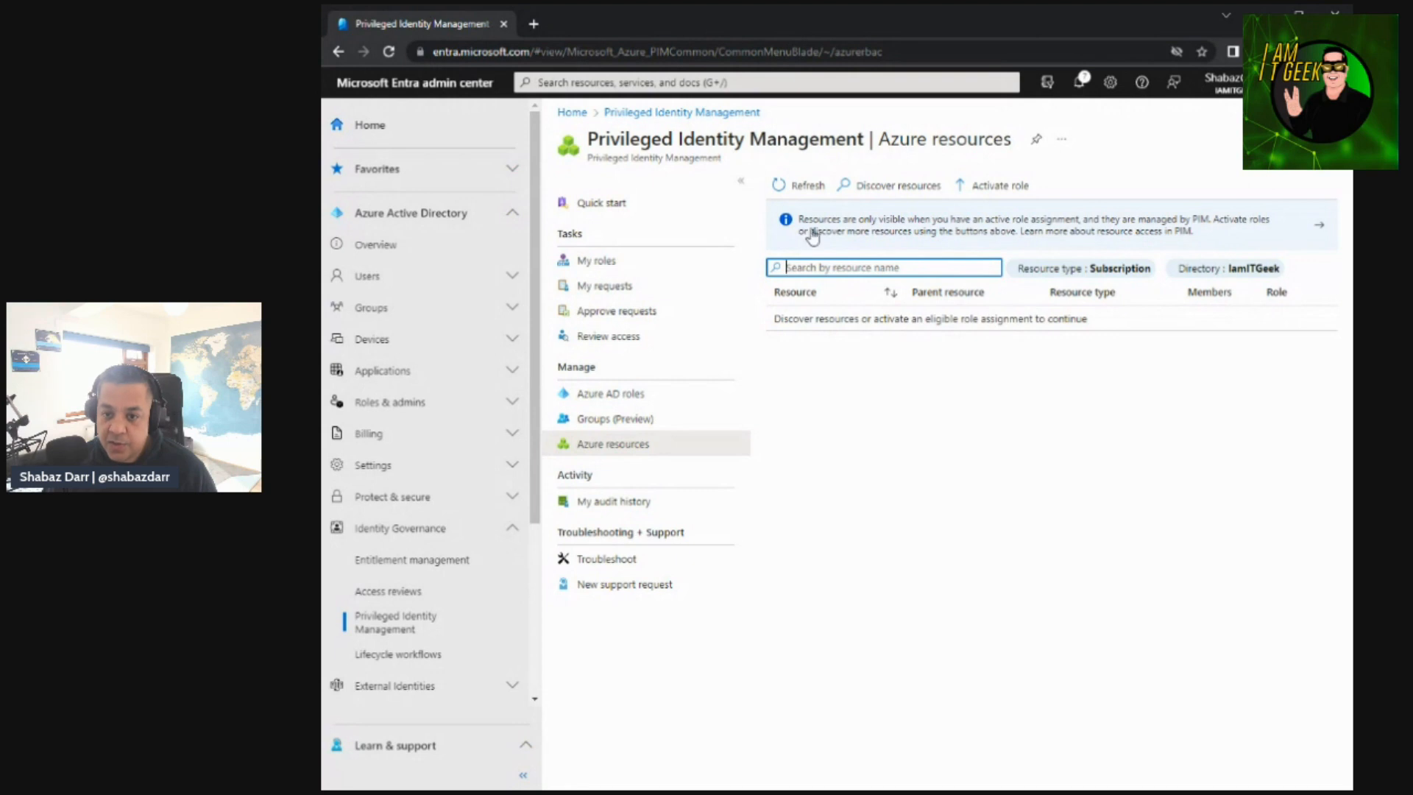
left_click(908, 189)
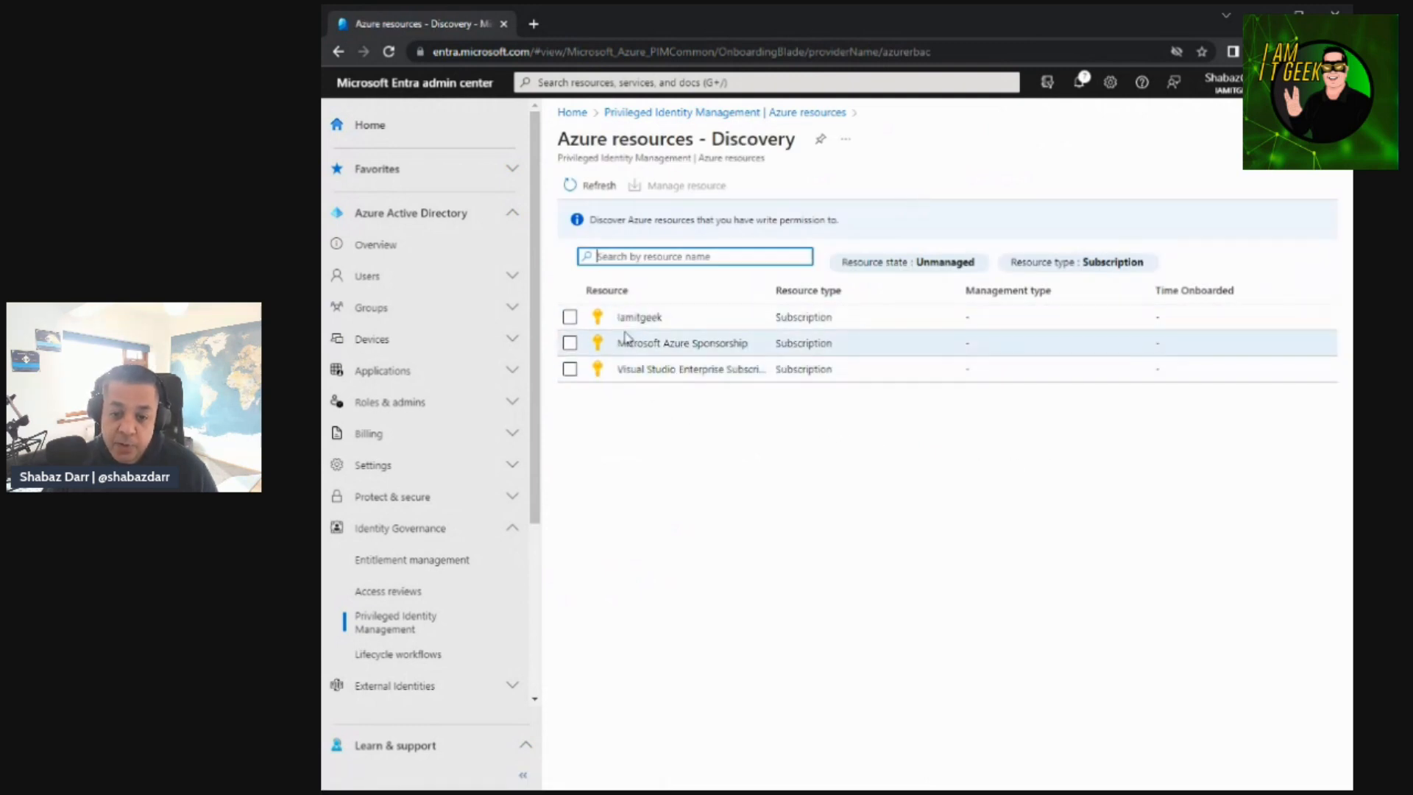
left_click(571, 318)
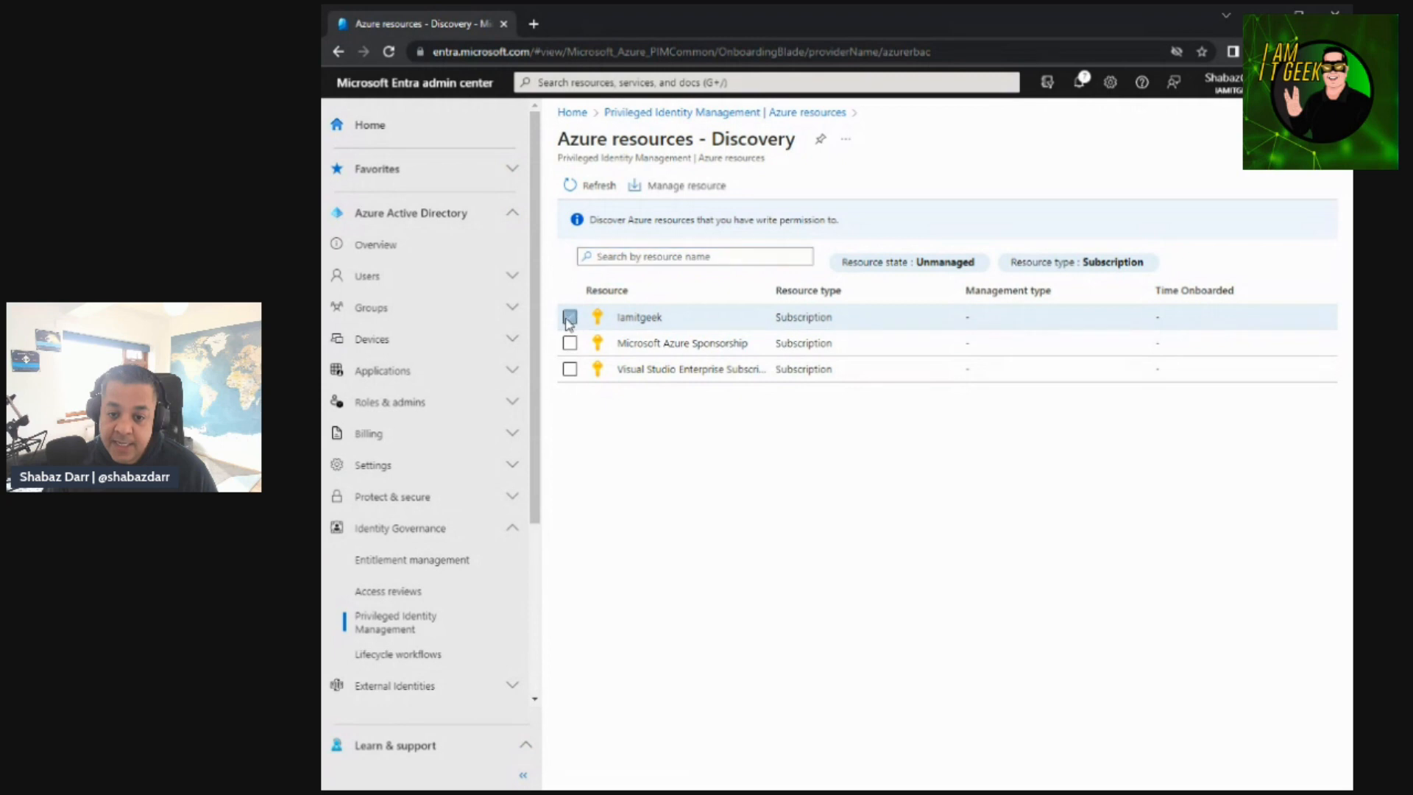
left_click(705, 188)
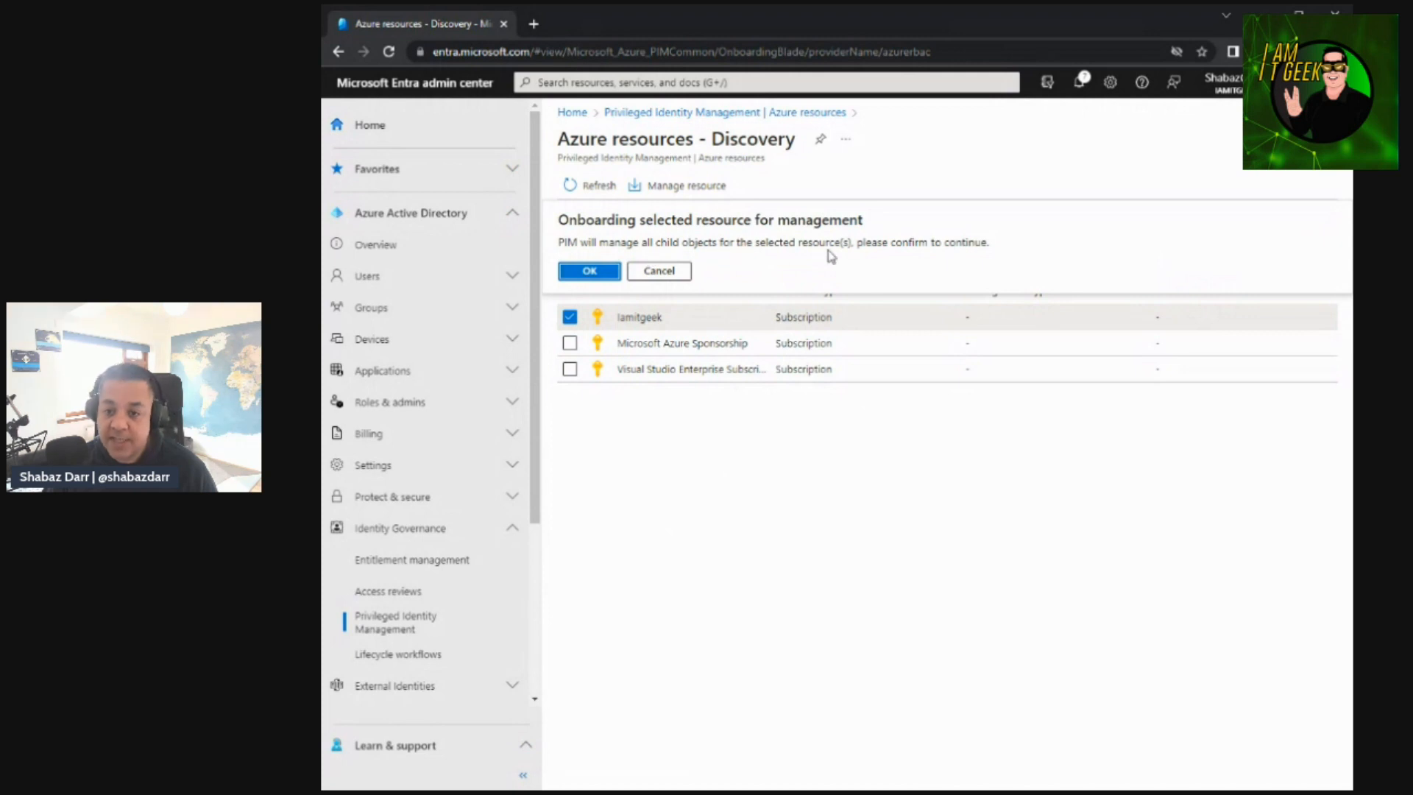
left_click(605, 274)
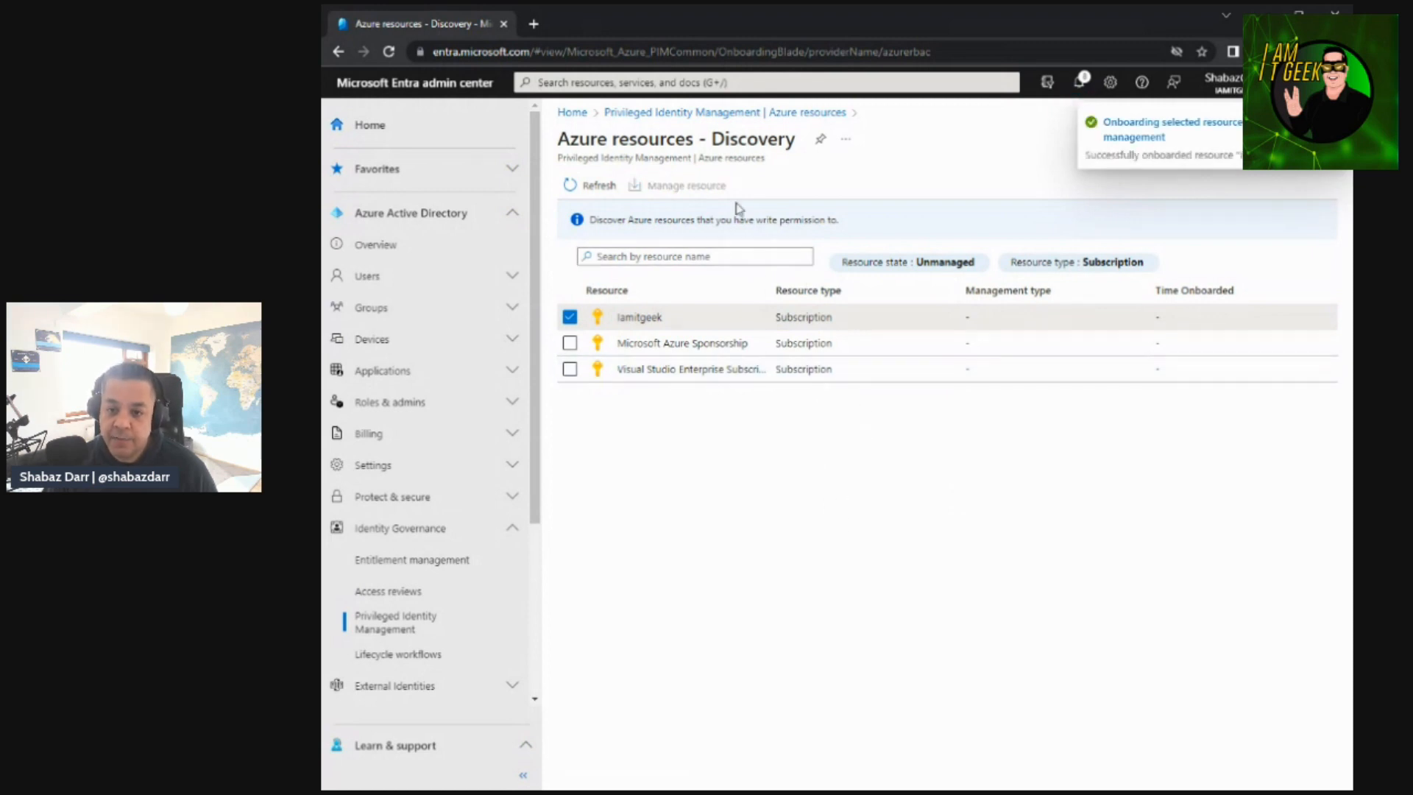
left_click(742, 112)
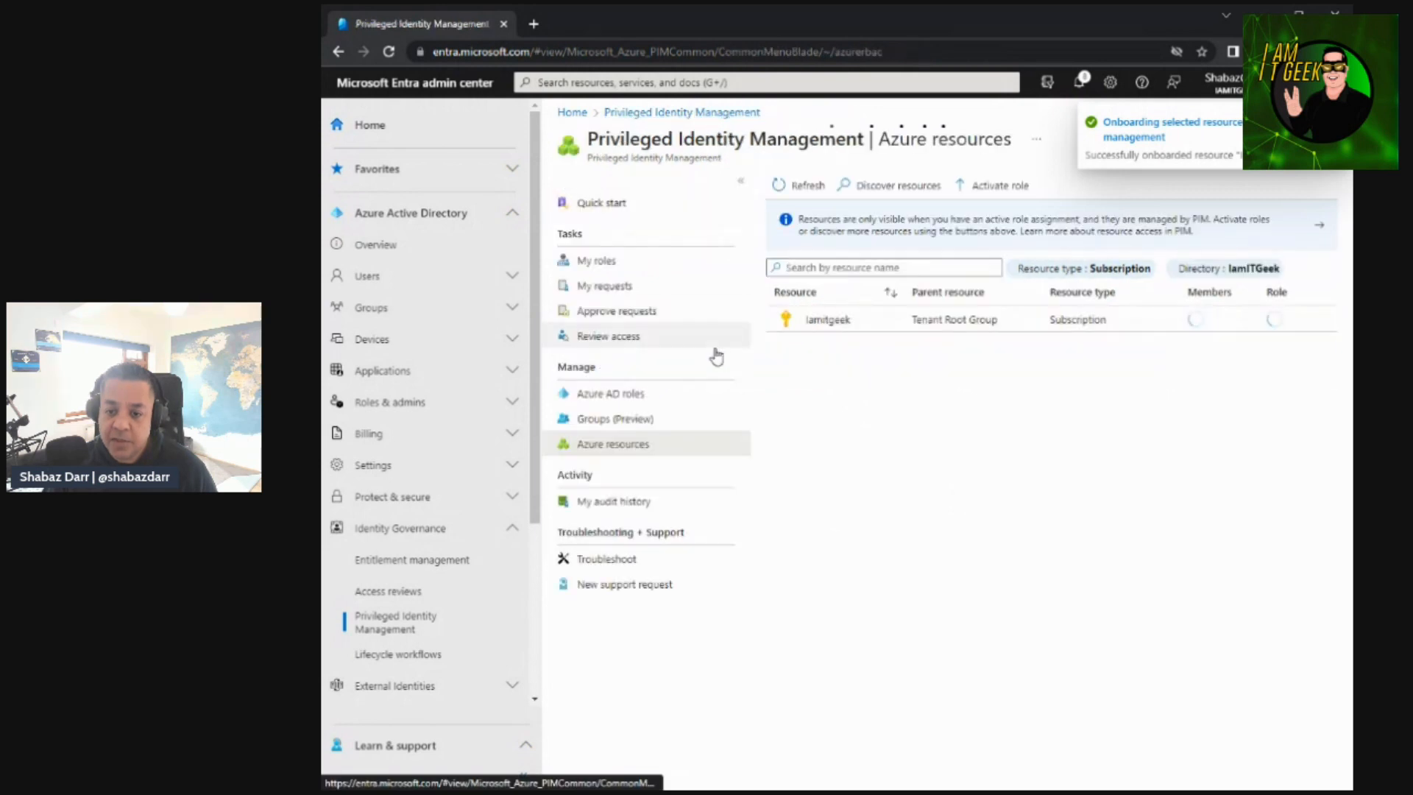
View the Iamitgeek subscription's overview under Azure resources and return to the Privileged Identity Management quick start.
left_click(827, 320)
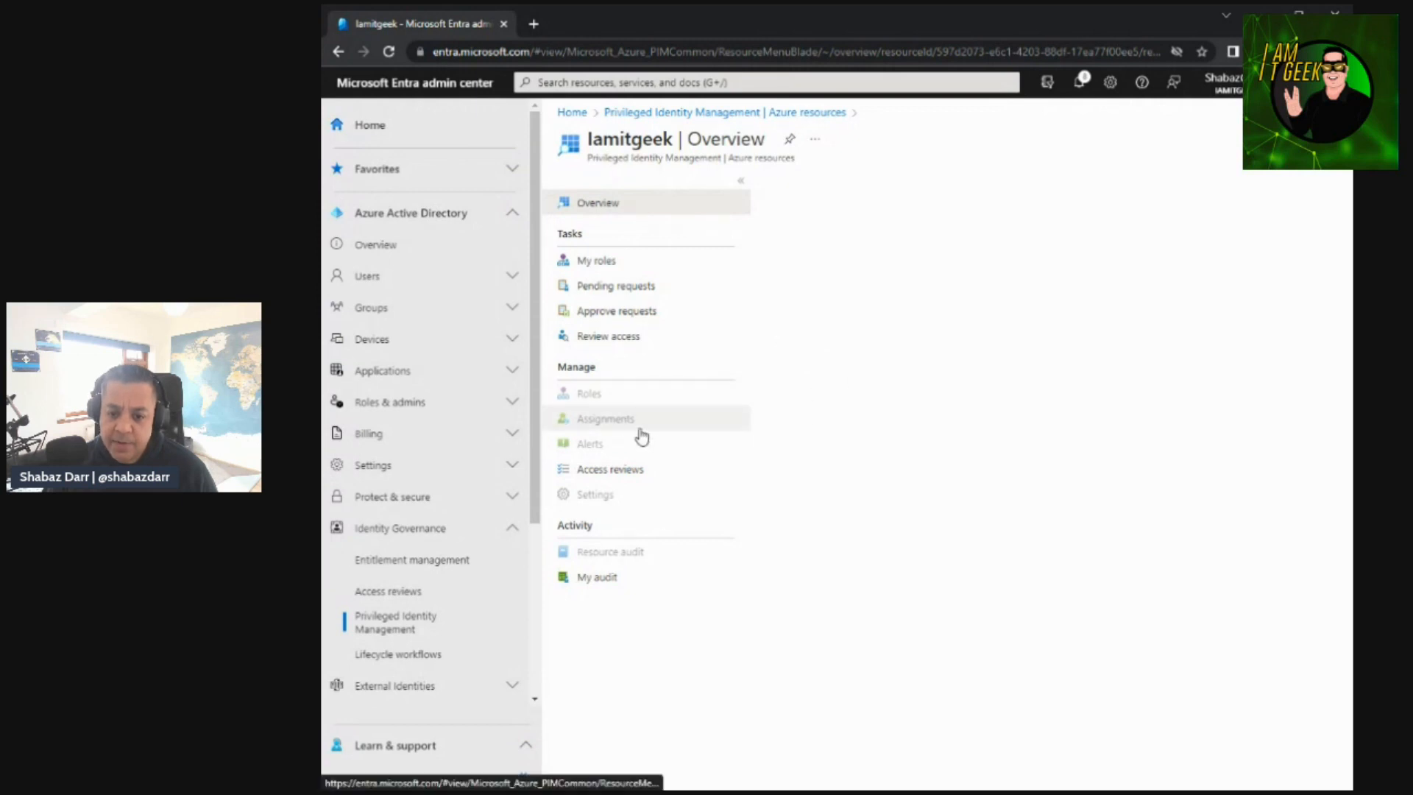
left_click(837, 112)
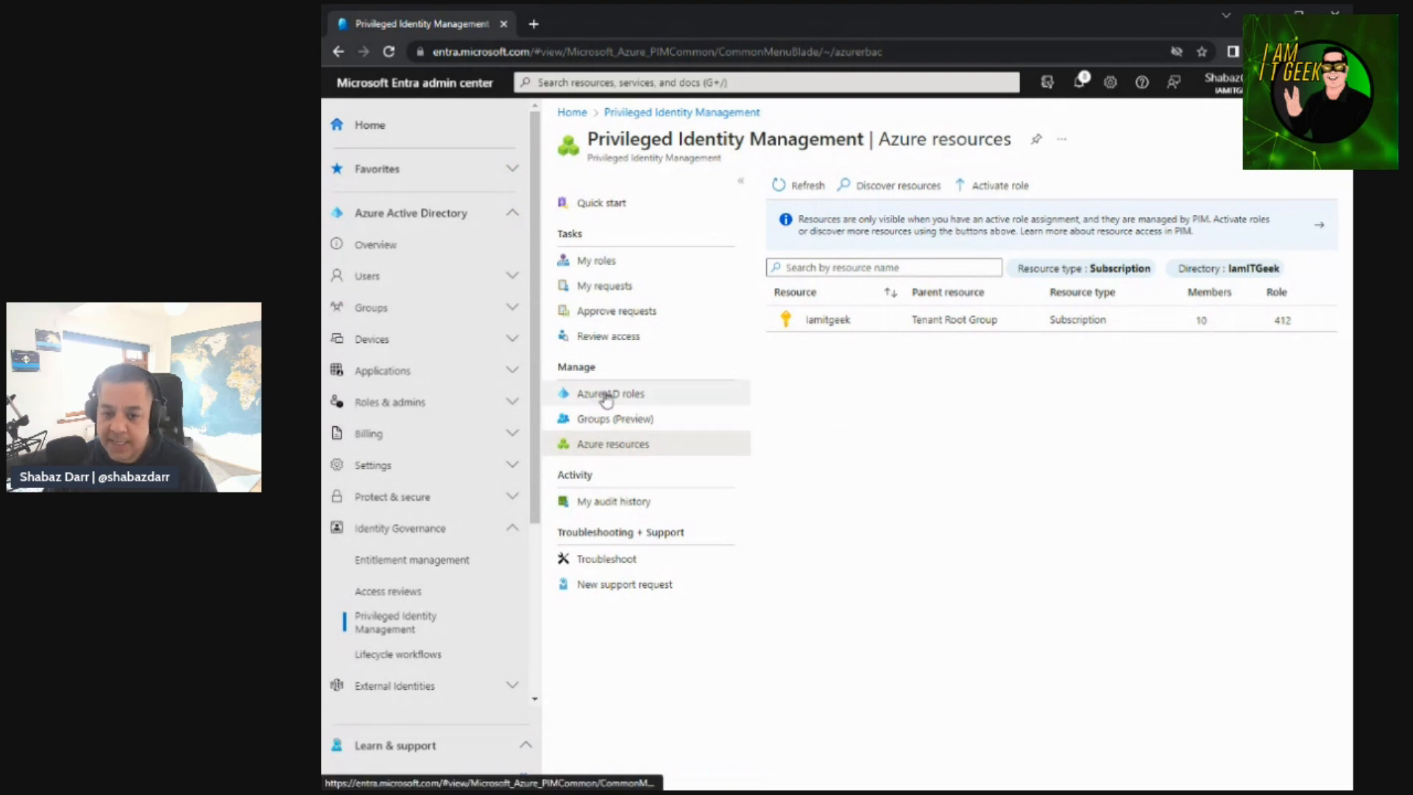
left_click(608, 204)
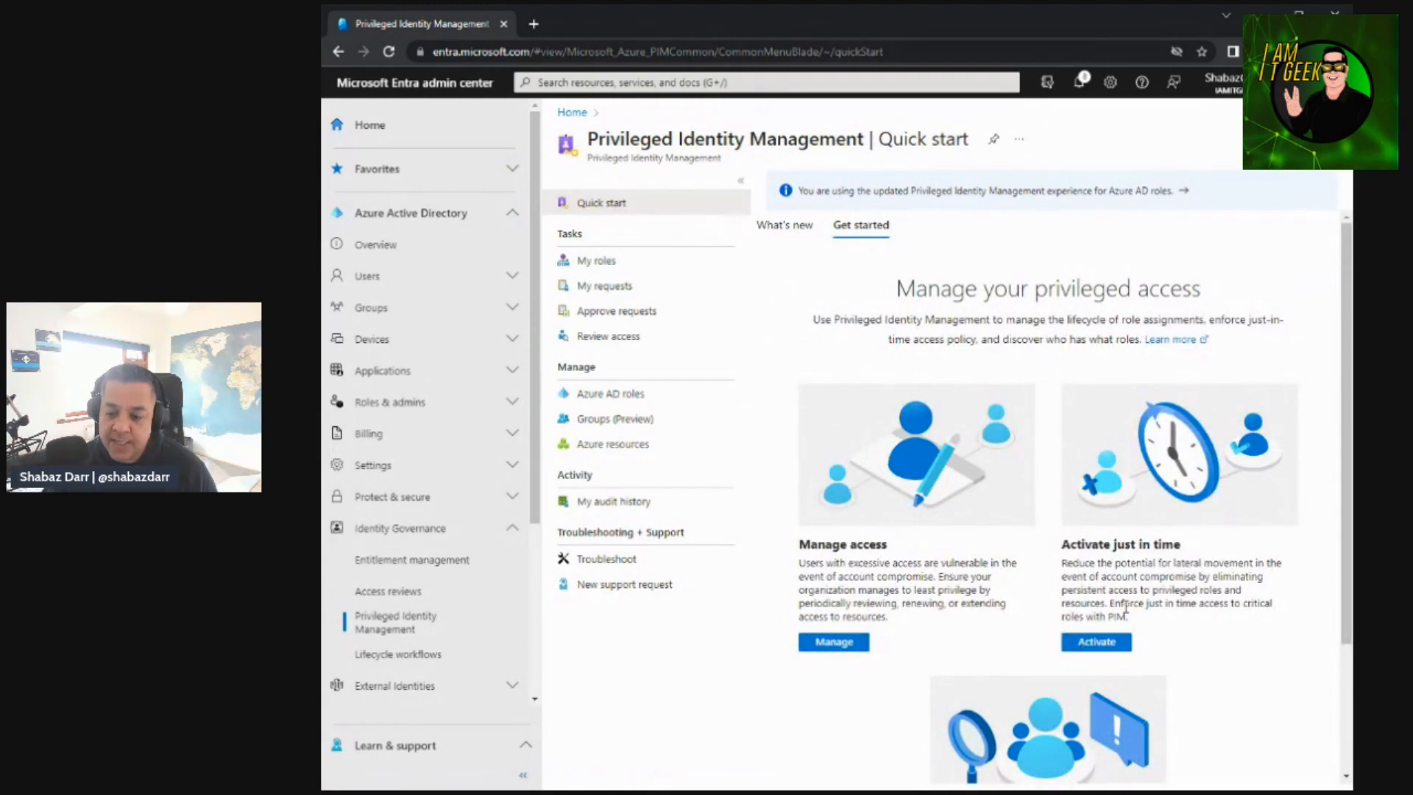
Open the just-in-time activation area and check the eligible assignments for Azure resources and Azure AD roles.
left_click(1096, 644)
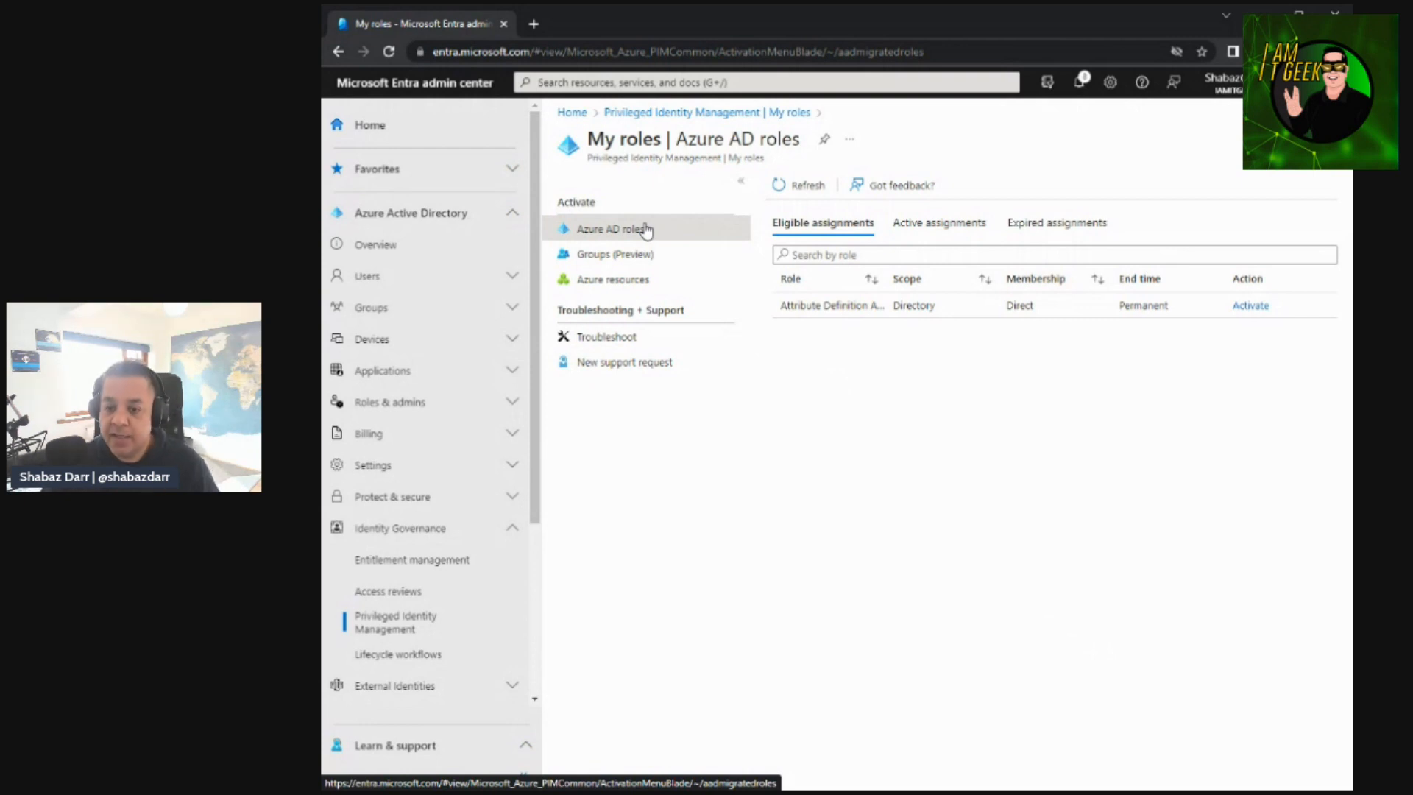
left_click(614, 278)
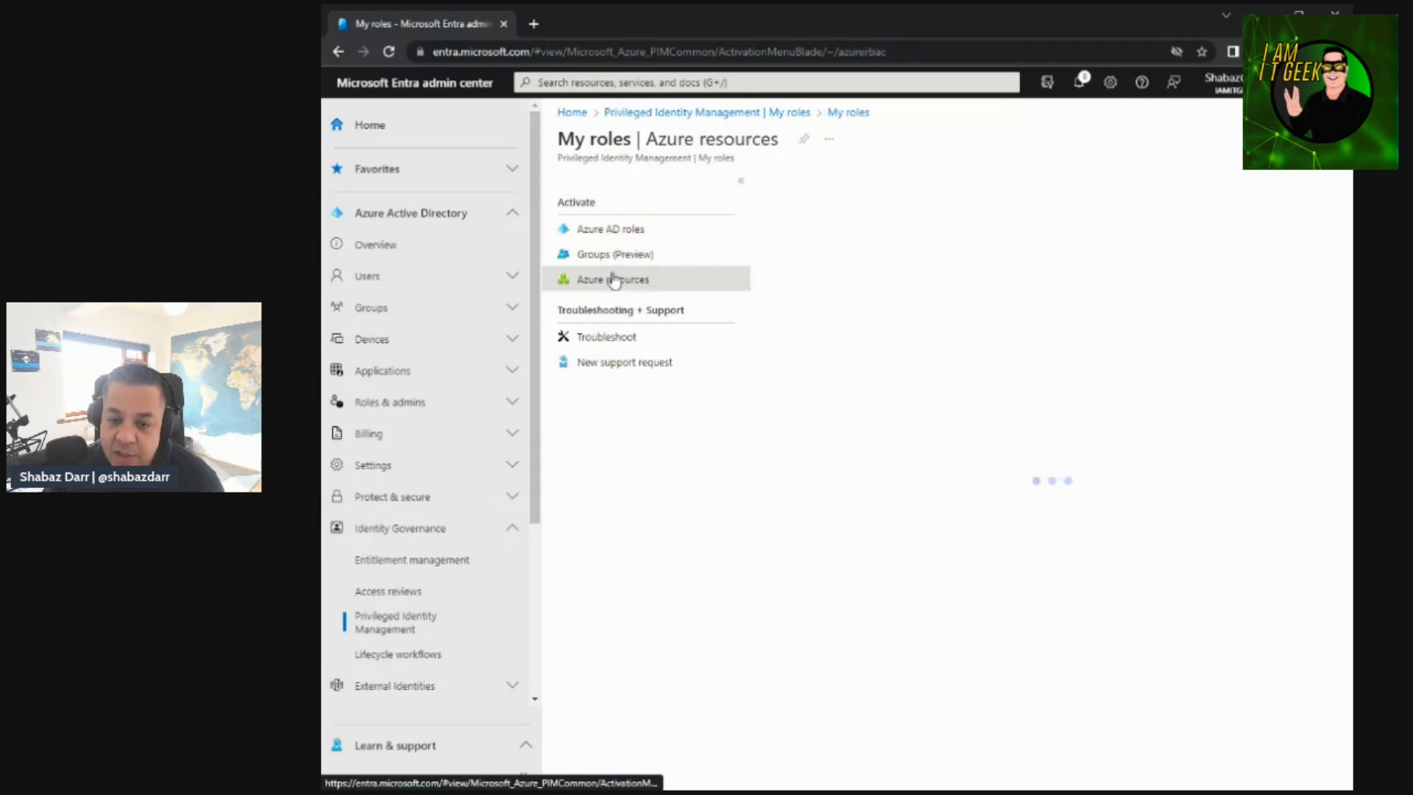
left_click(620, 230)
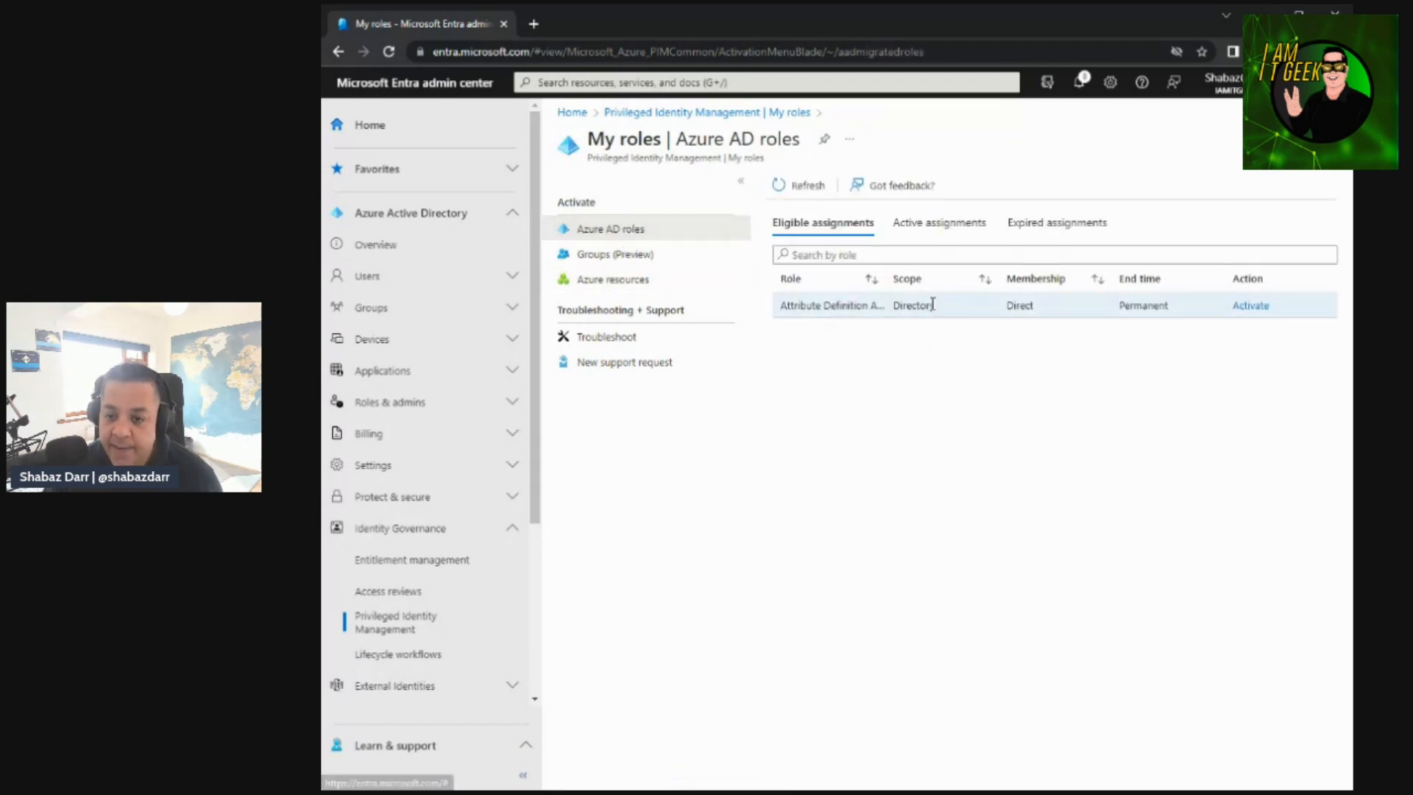
Try a 2.5-hour activation of the Attribute Definition Administrator role, view its role details, and close the request without activating it.
left_click(1251, 307)
left_click(1285, 282)
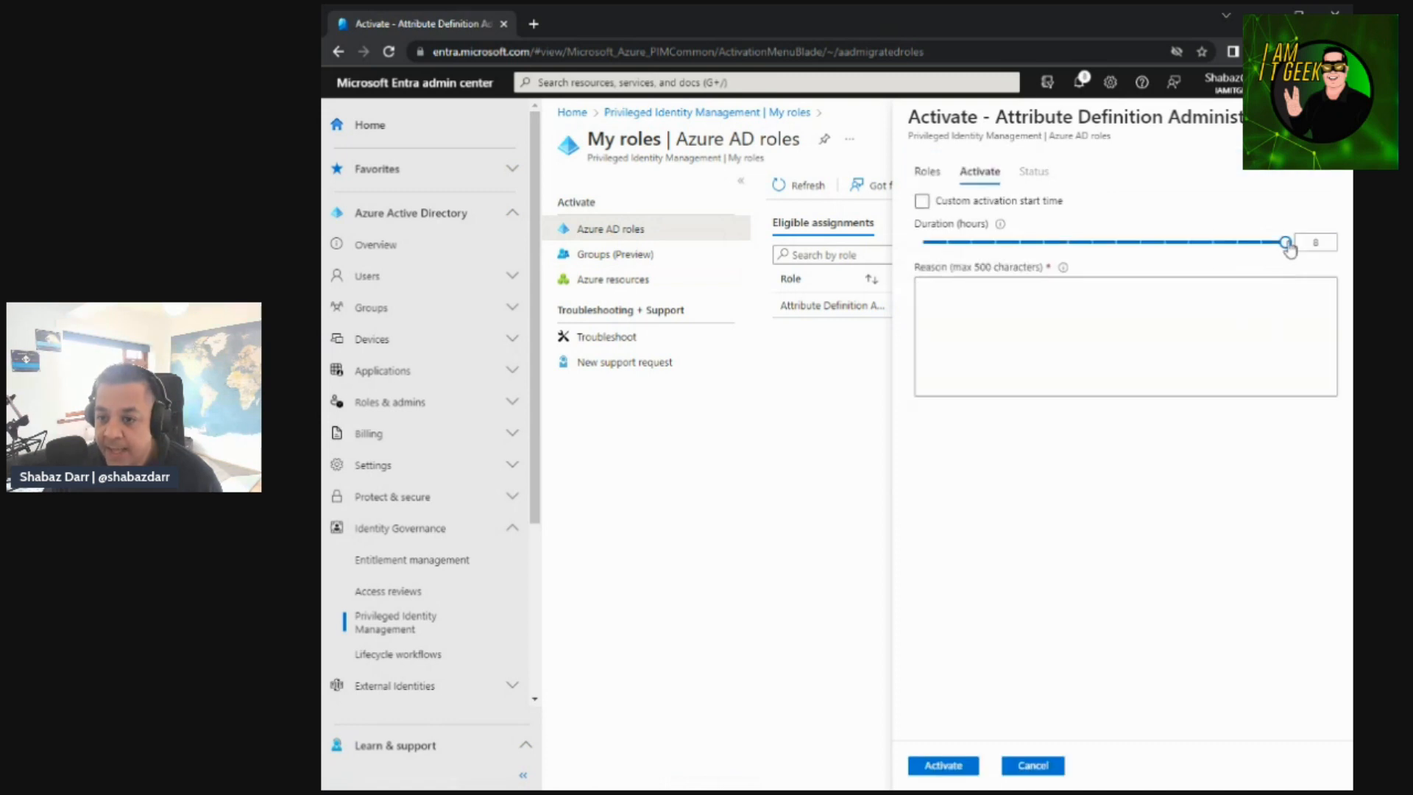
left_click_drag(1289, 249, 1023, 252)
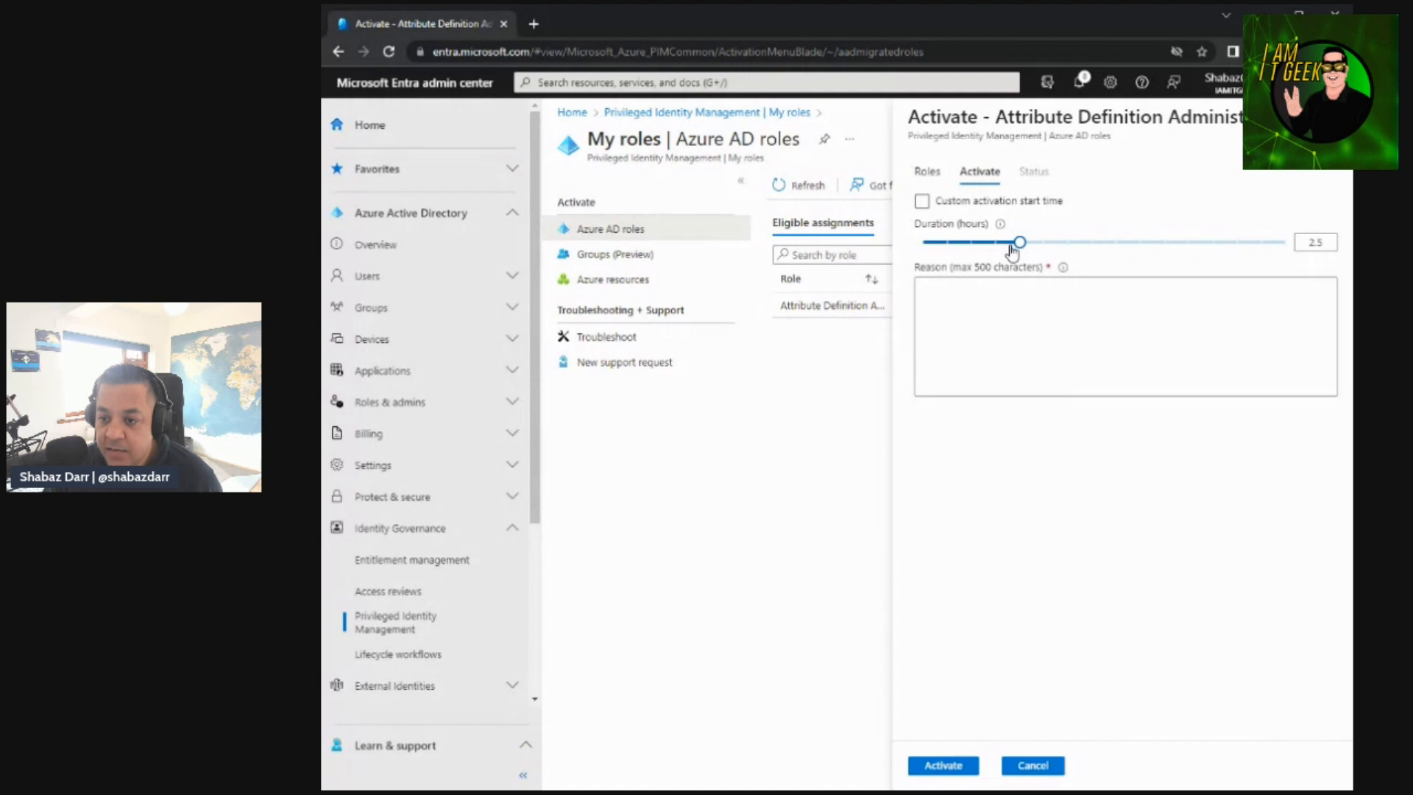
left_click(927, 173)
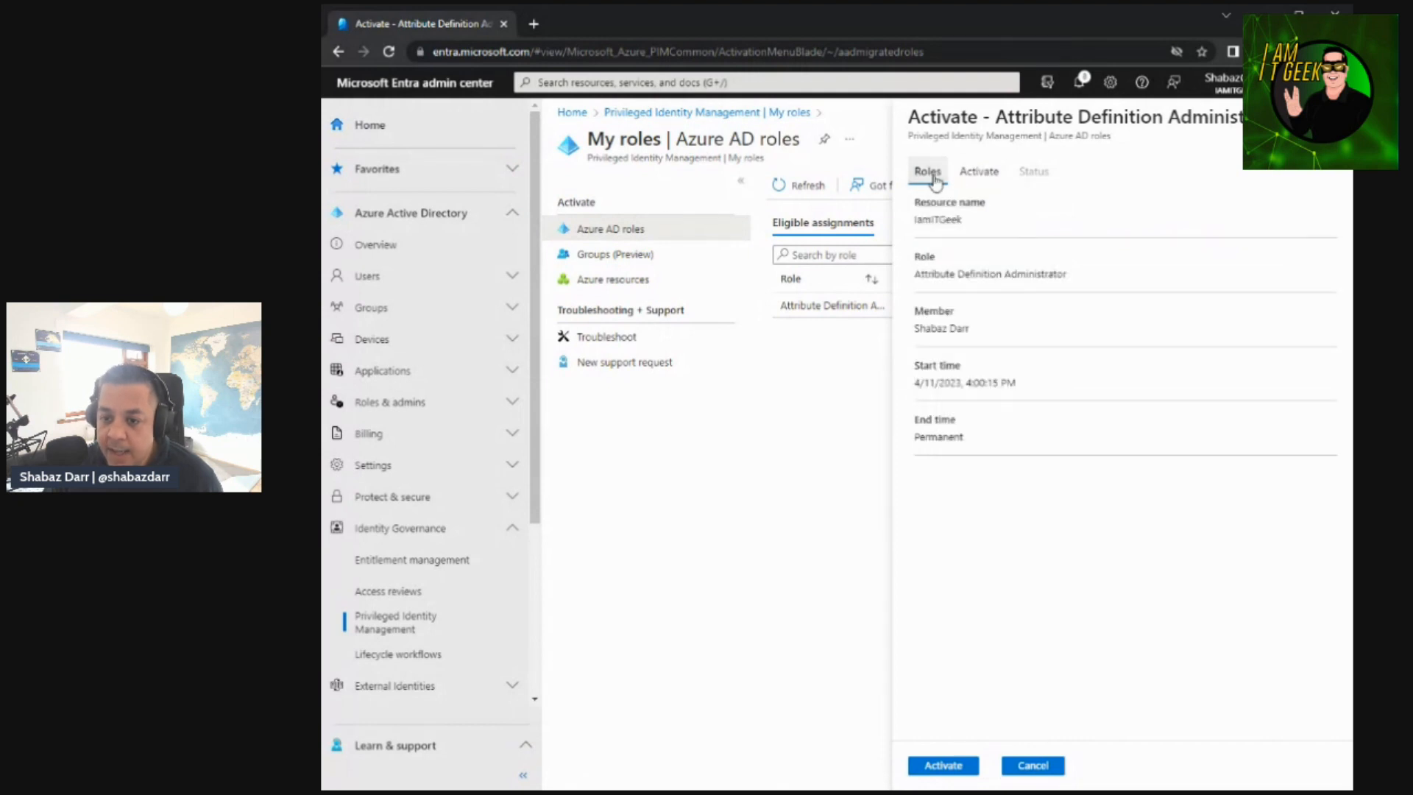
left_click(1331, 118)
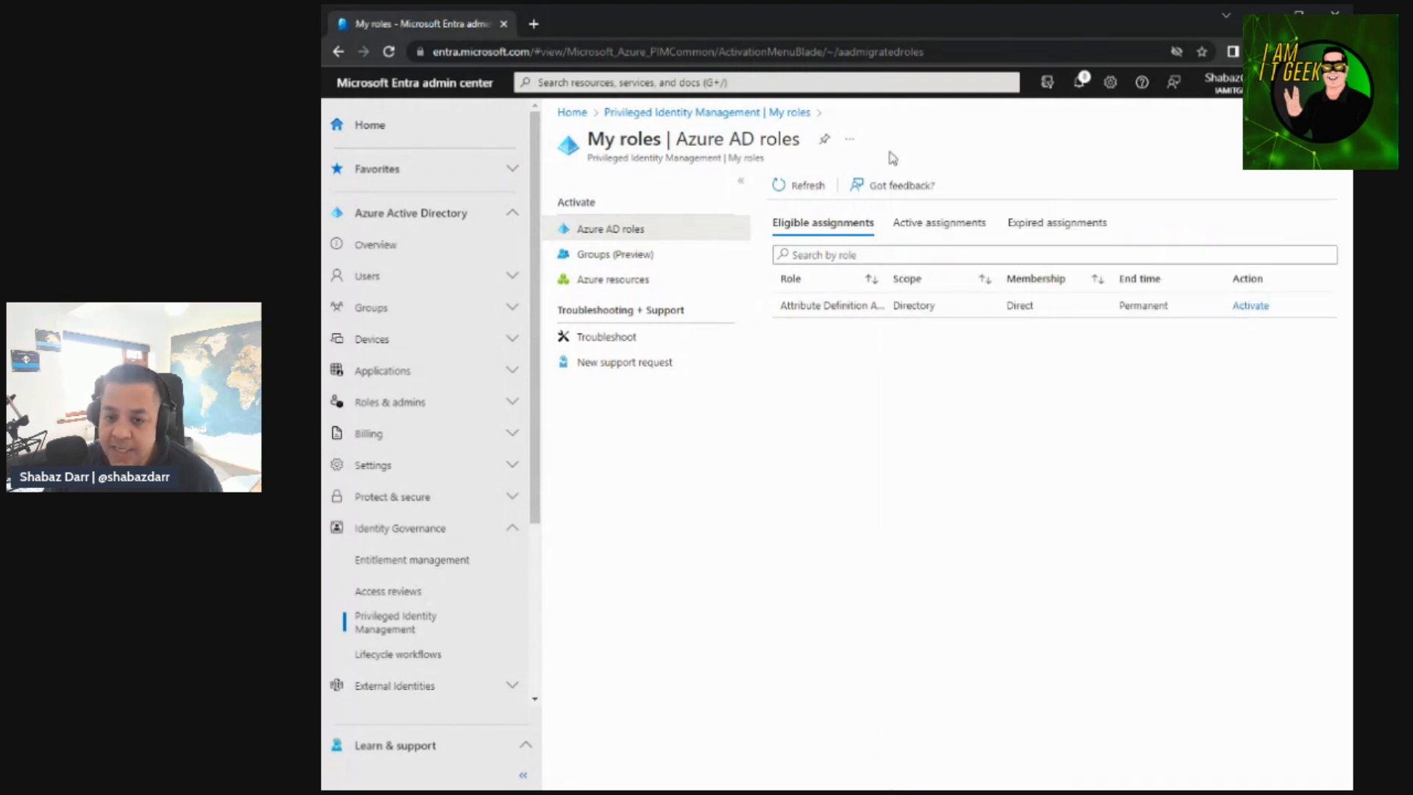
Check My audit history for Azure AD roles and return to the Privileged Identity Management quick start.
left_click(657, 114)
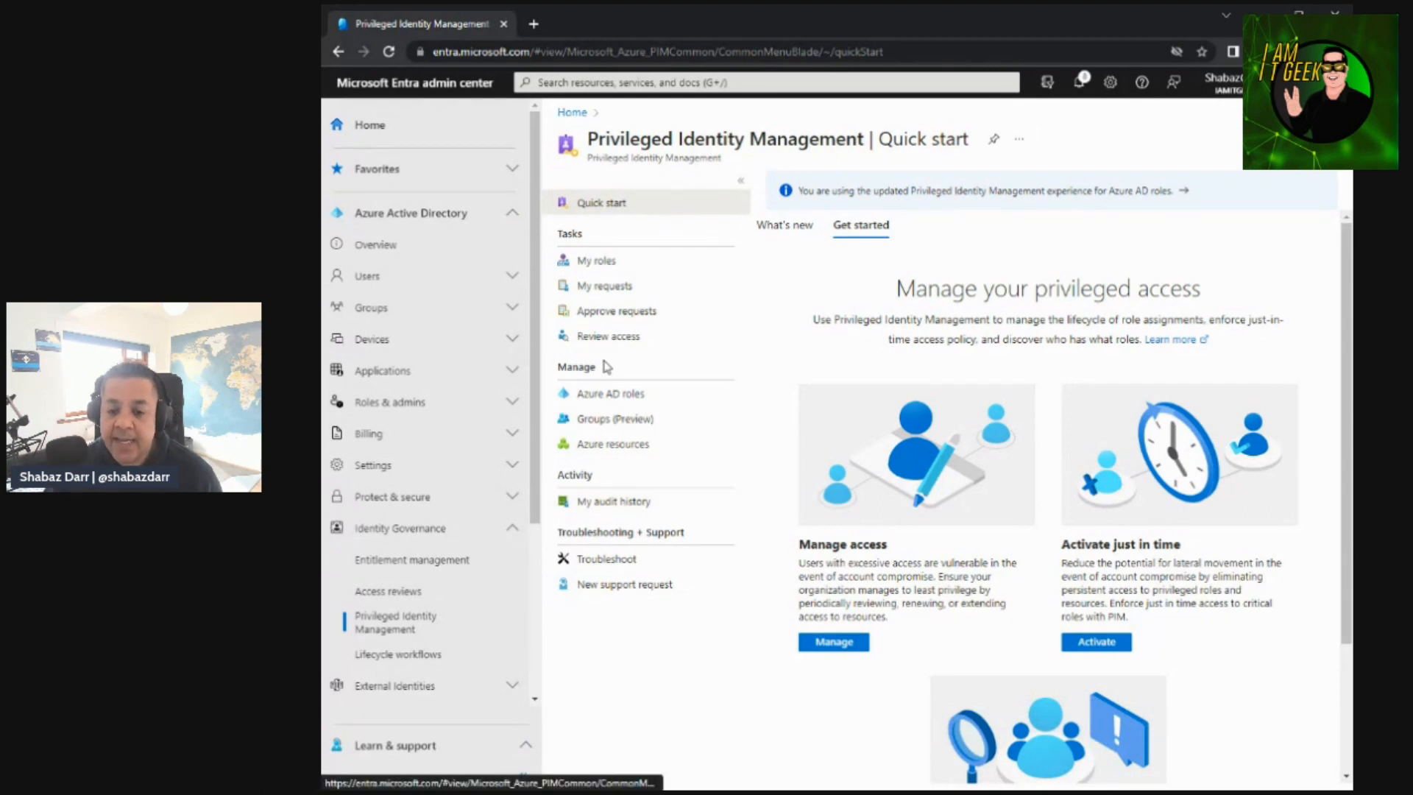
left_click(606, 502)
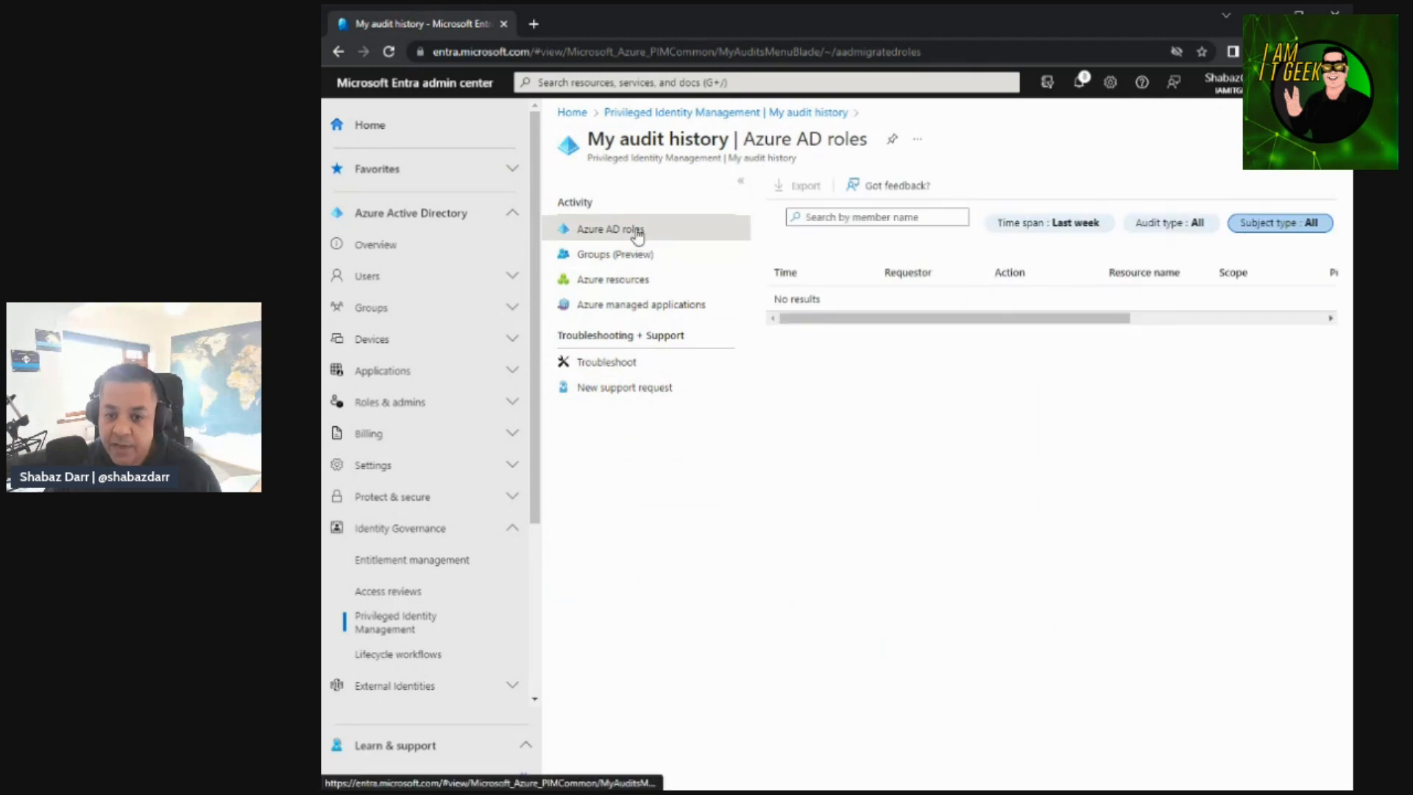
left_click(758, 114)
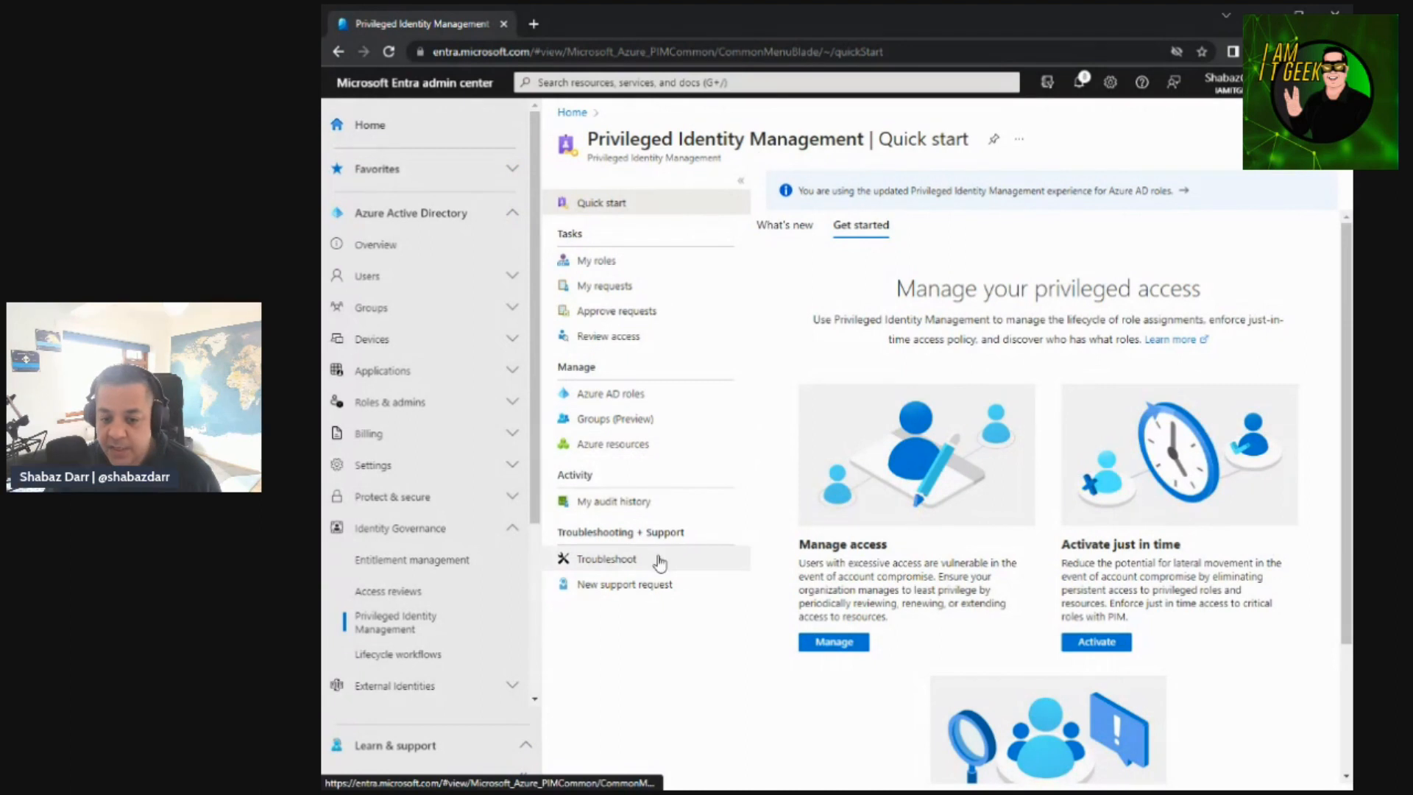
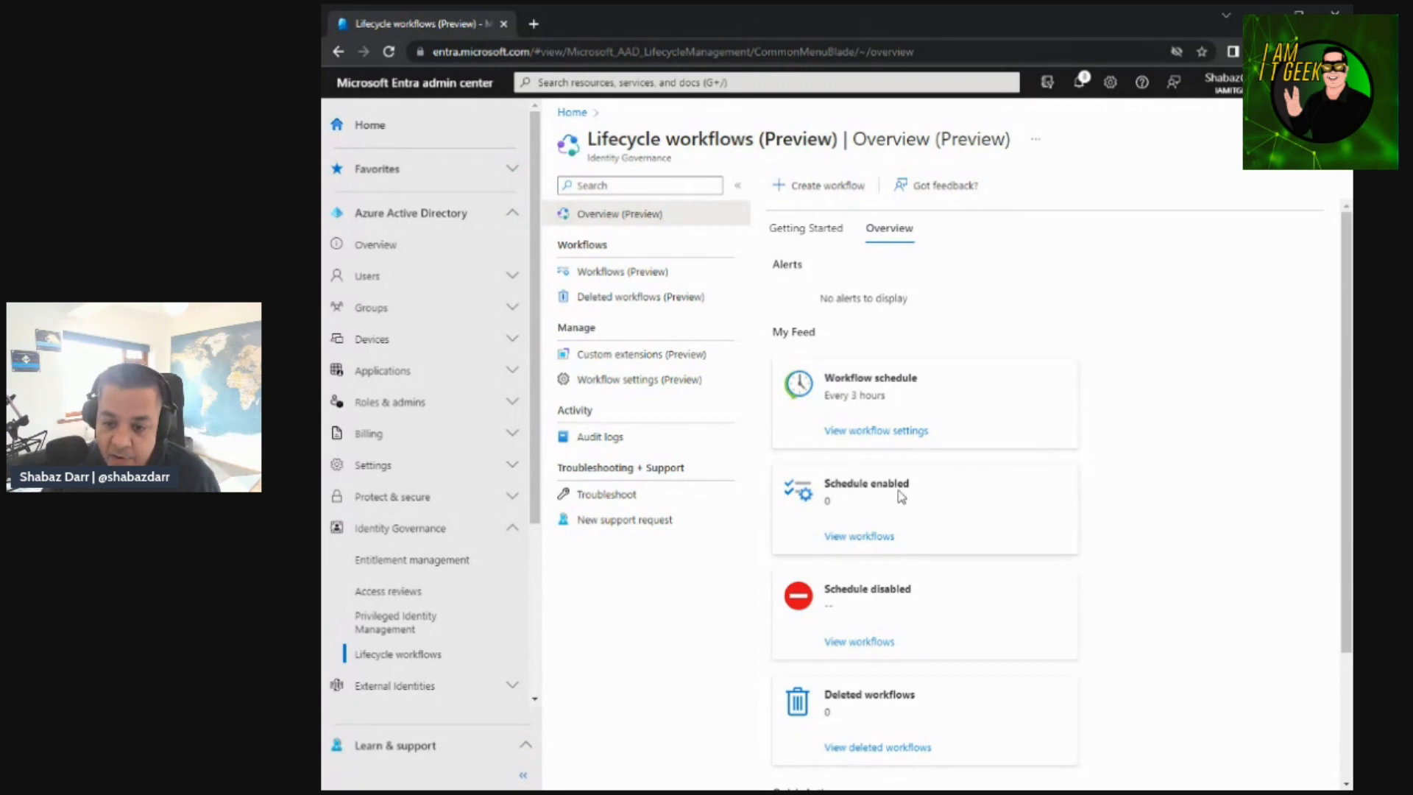
Review the Lifecycle workflows overview feed and quick actions, check the list of workflows, and return to the overview.
scroll(911, 500, "down", 1)
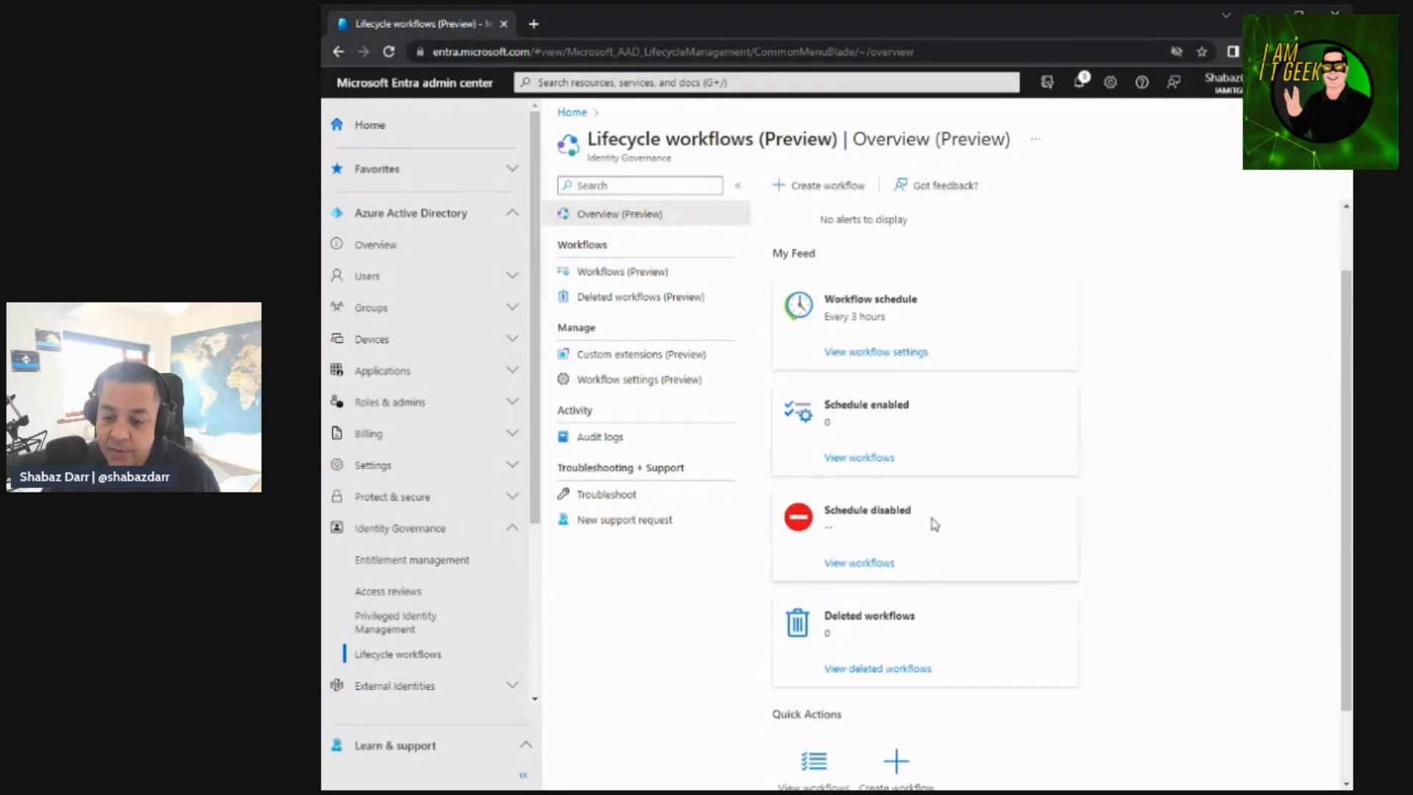
scroll(937, 524, "down", 1)
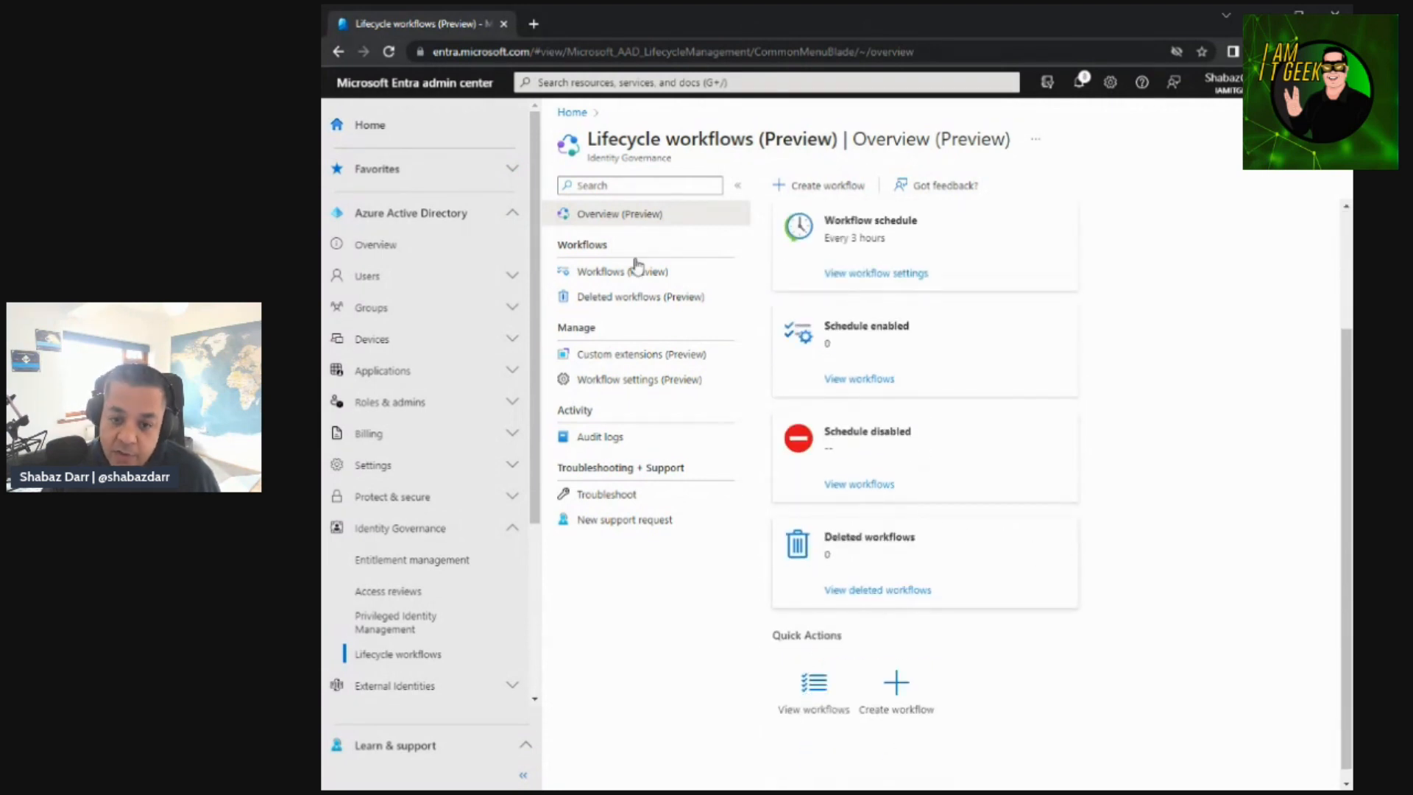
left_click(615, 277)
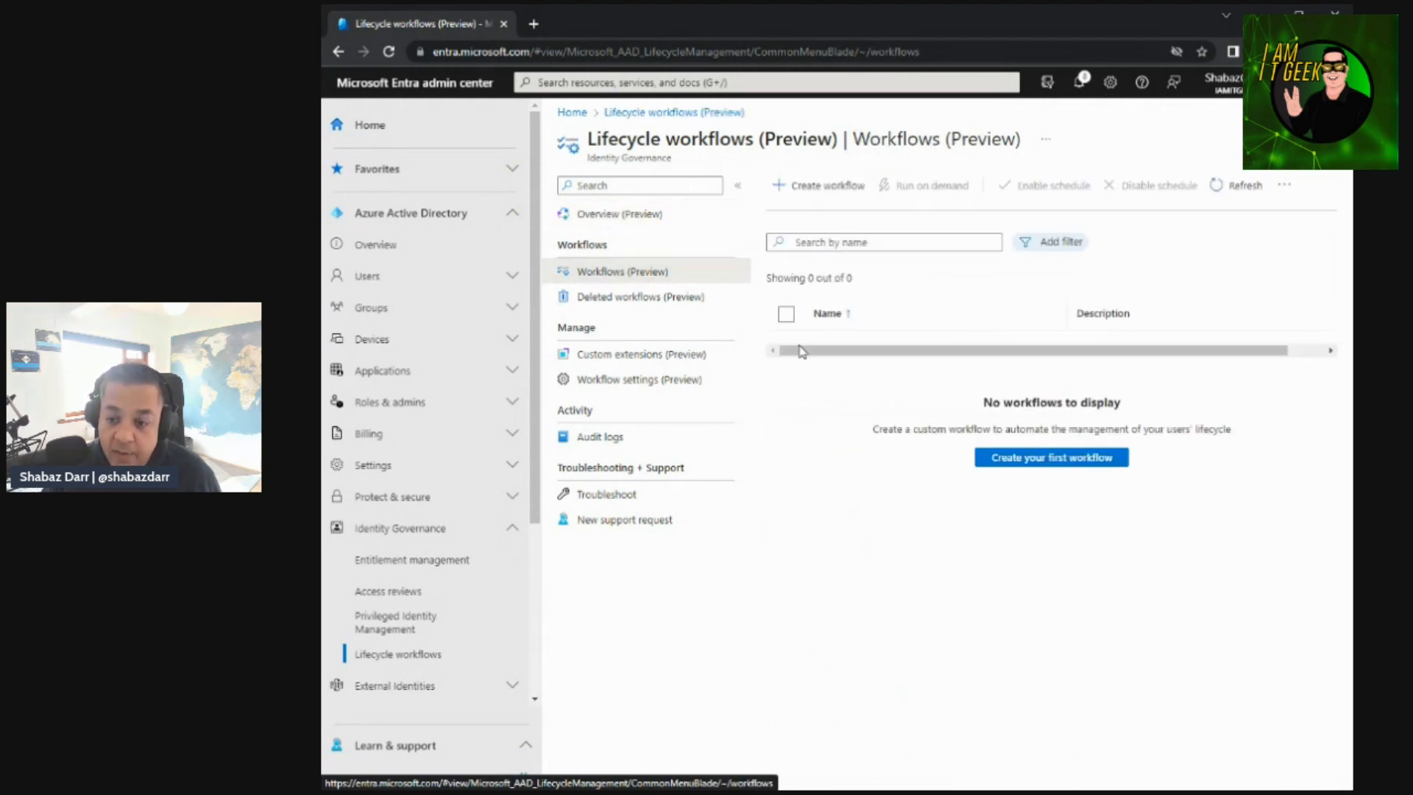
left_click(619, 219)
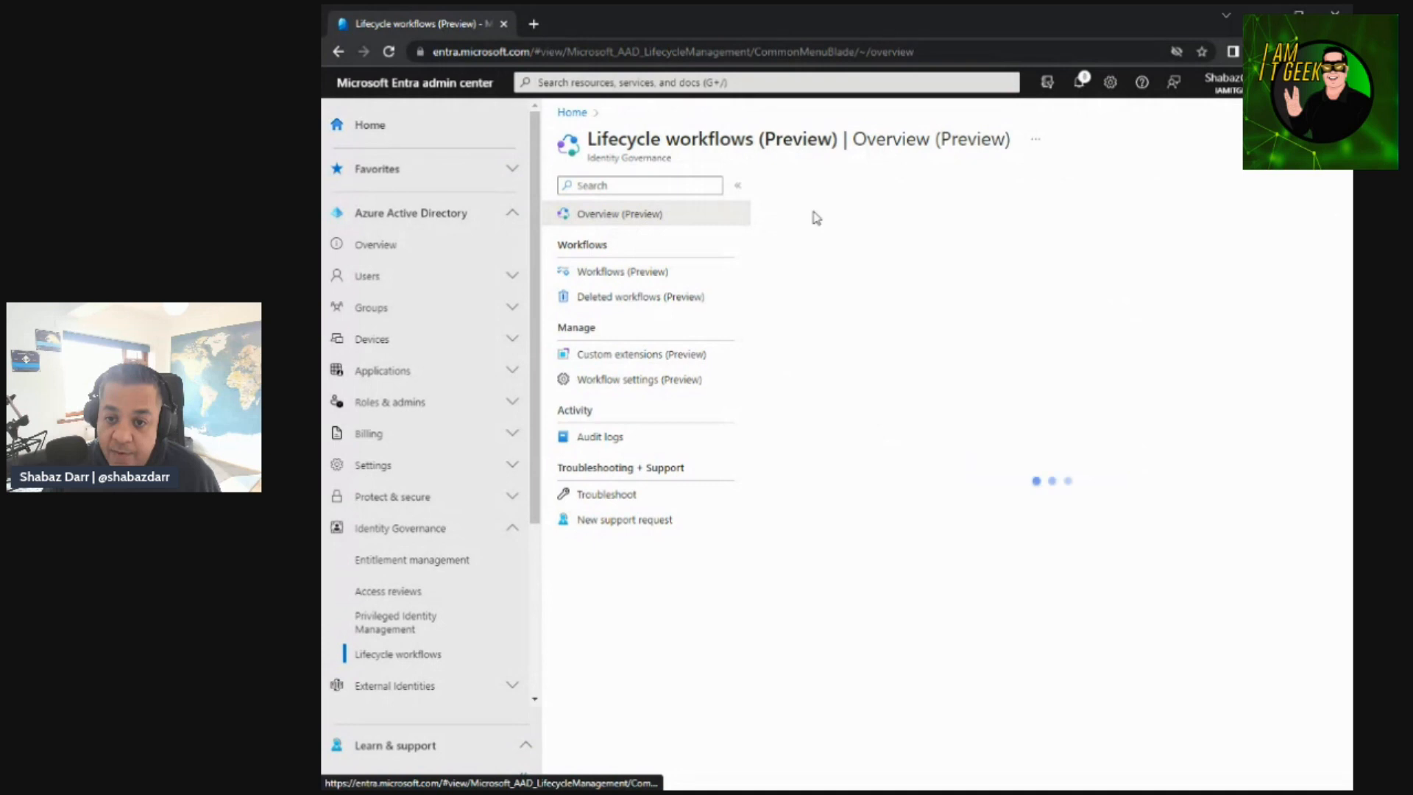
Start creating a lifecycle workflow and browse the available joiner and leaver templates.
left_click(657, 275)
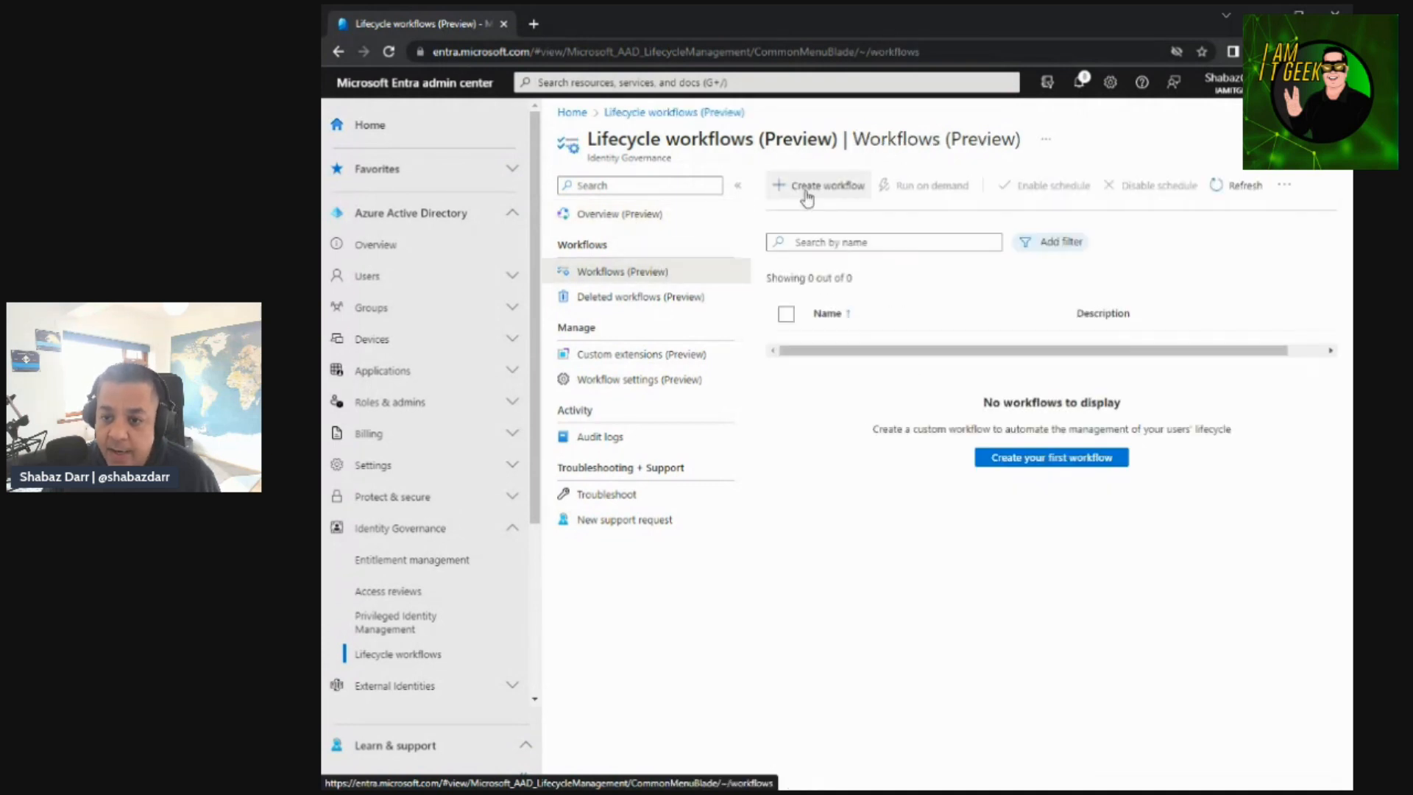
left_click(806, 193)
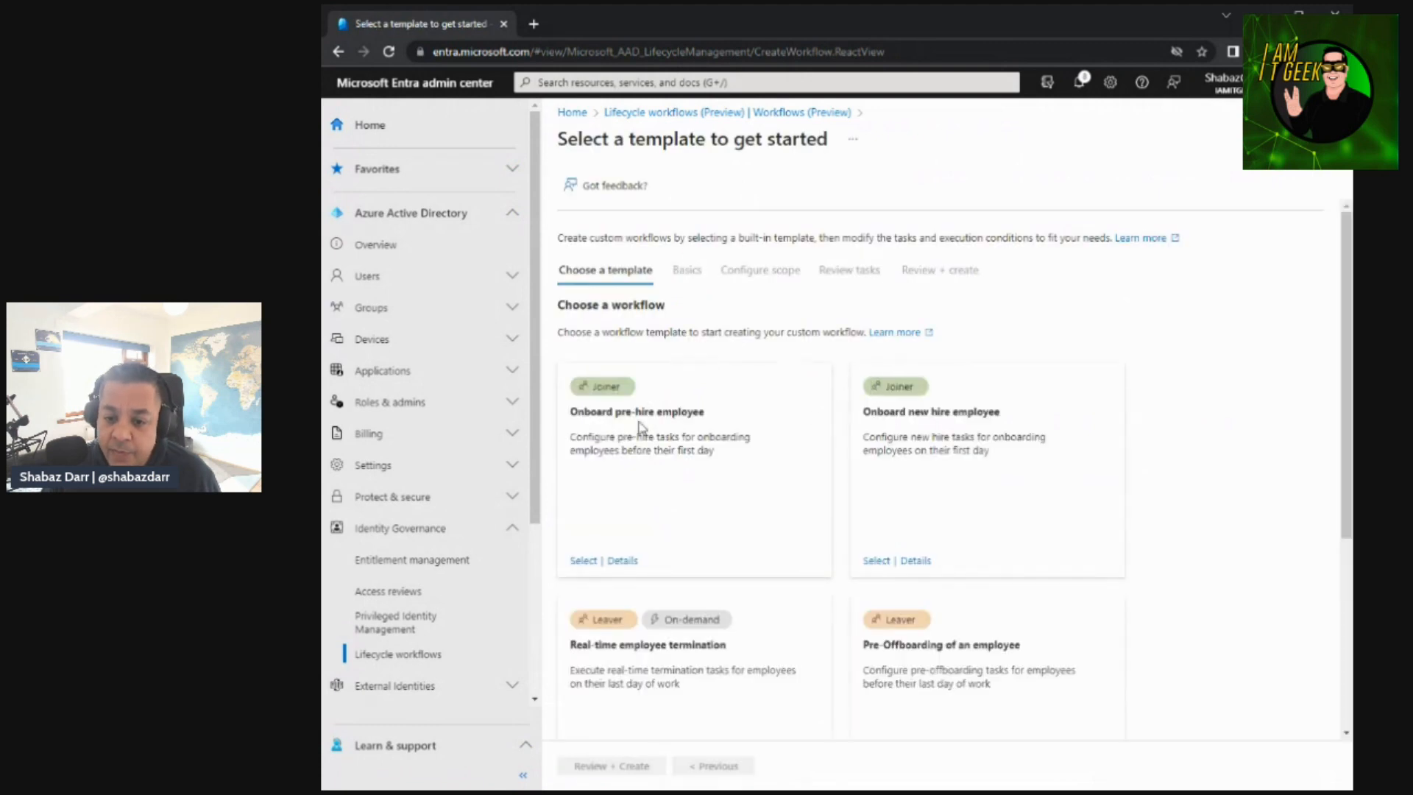
scroll(662, 434, "down", 3)
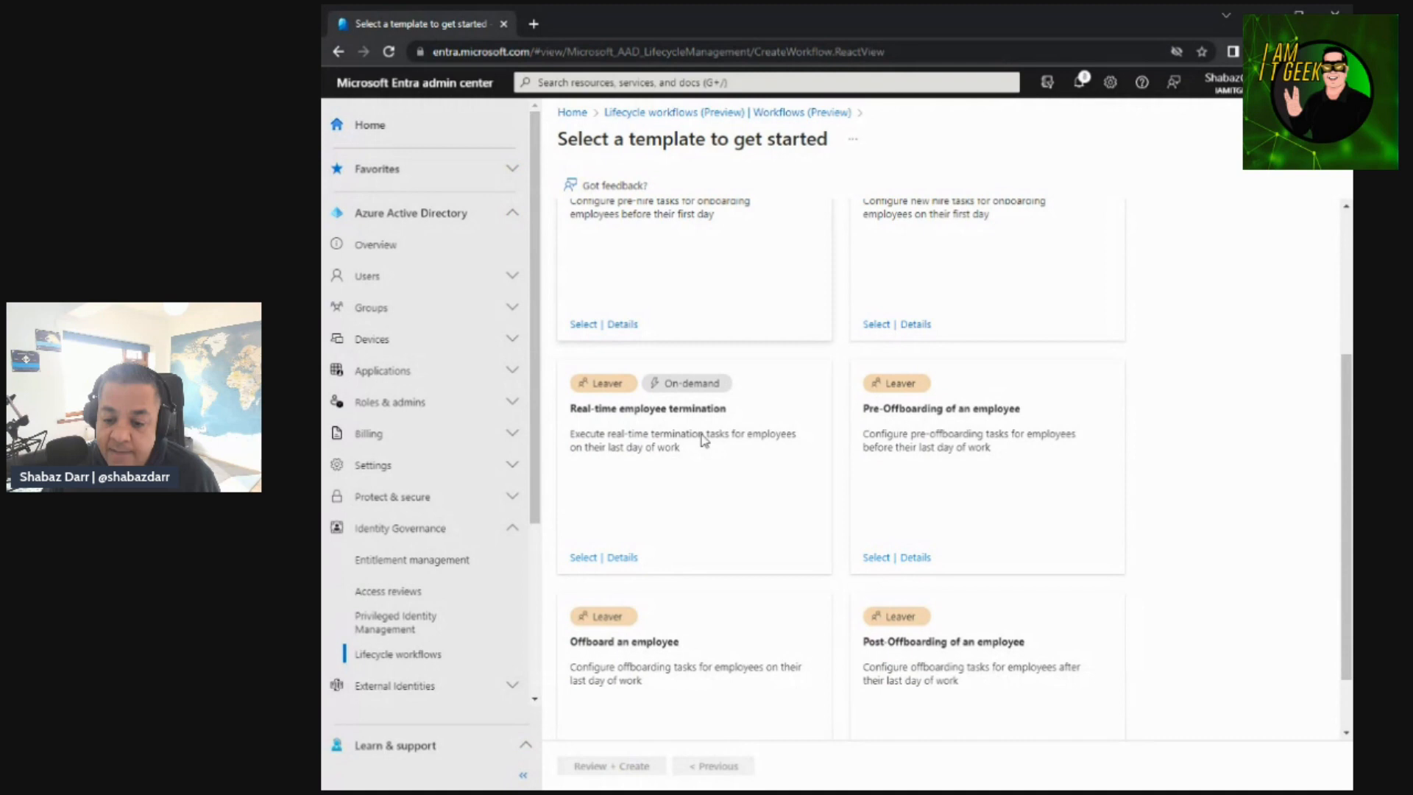
scroll(703, 439, "up", 3)
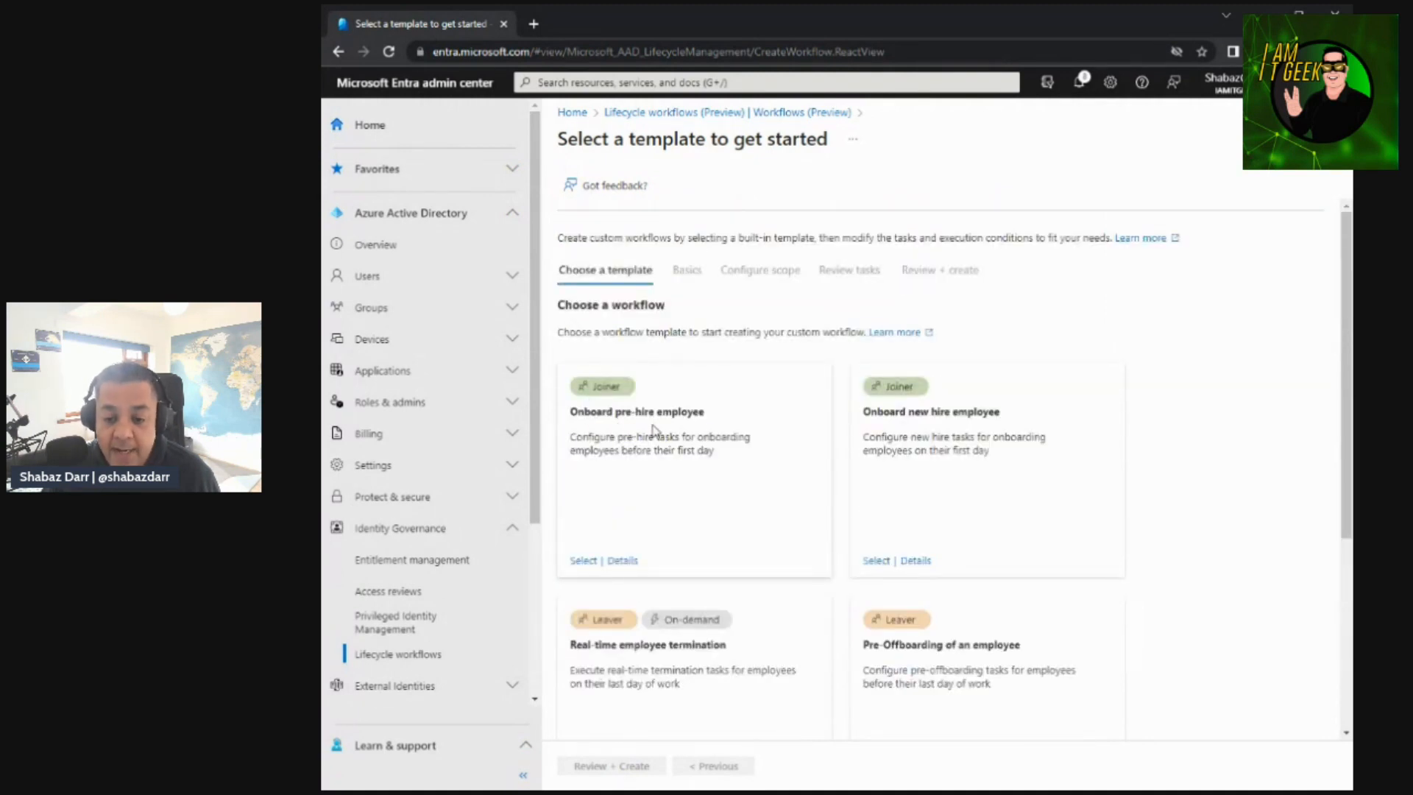
scroll(919, 467, "down", 1)
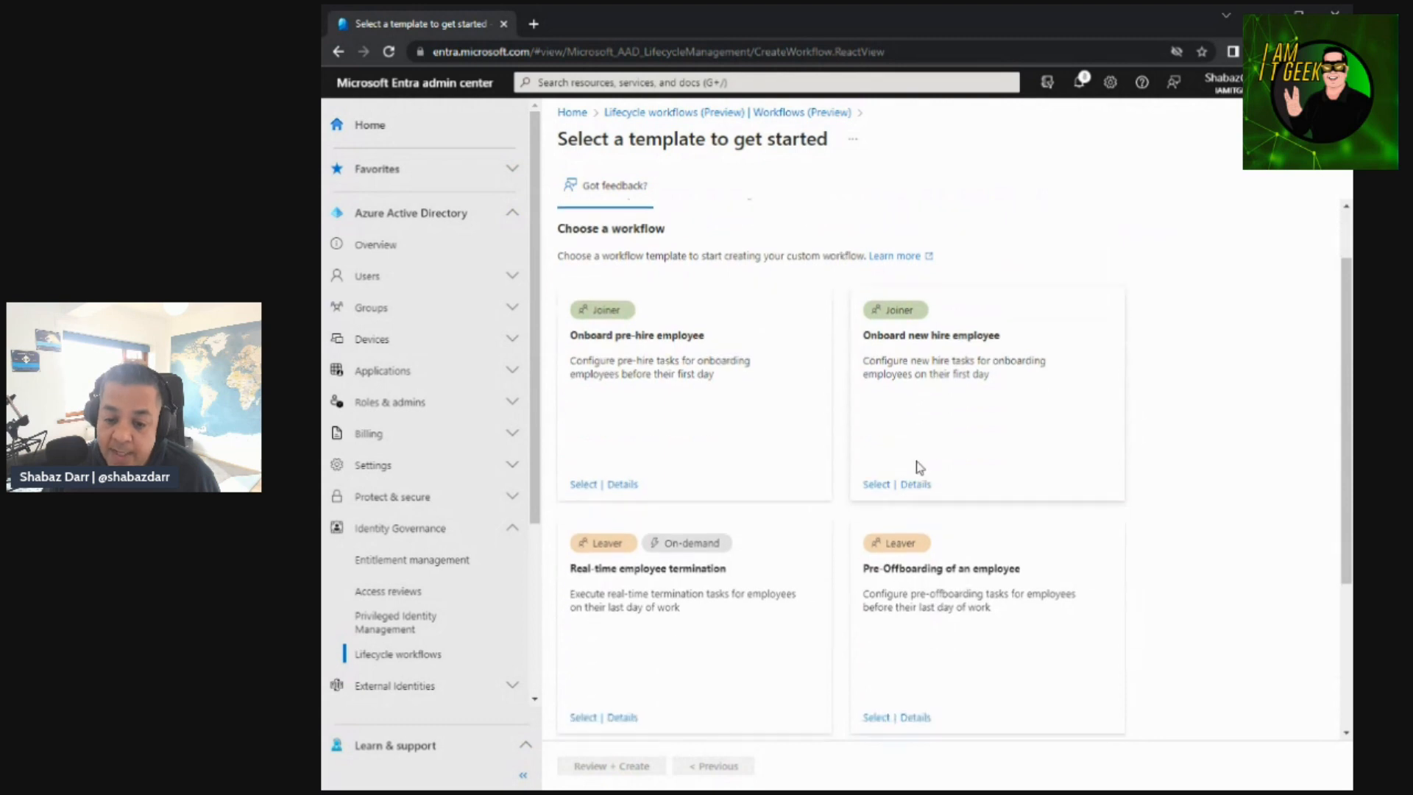
scroll(920, 466, "down", 1)
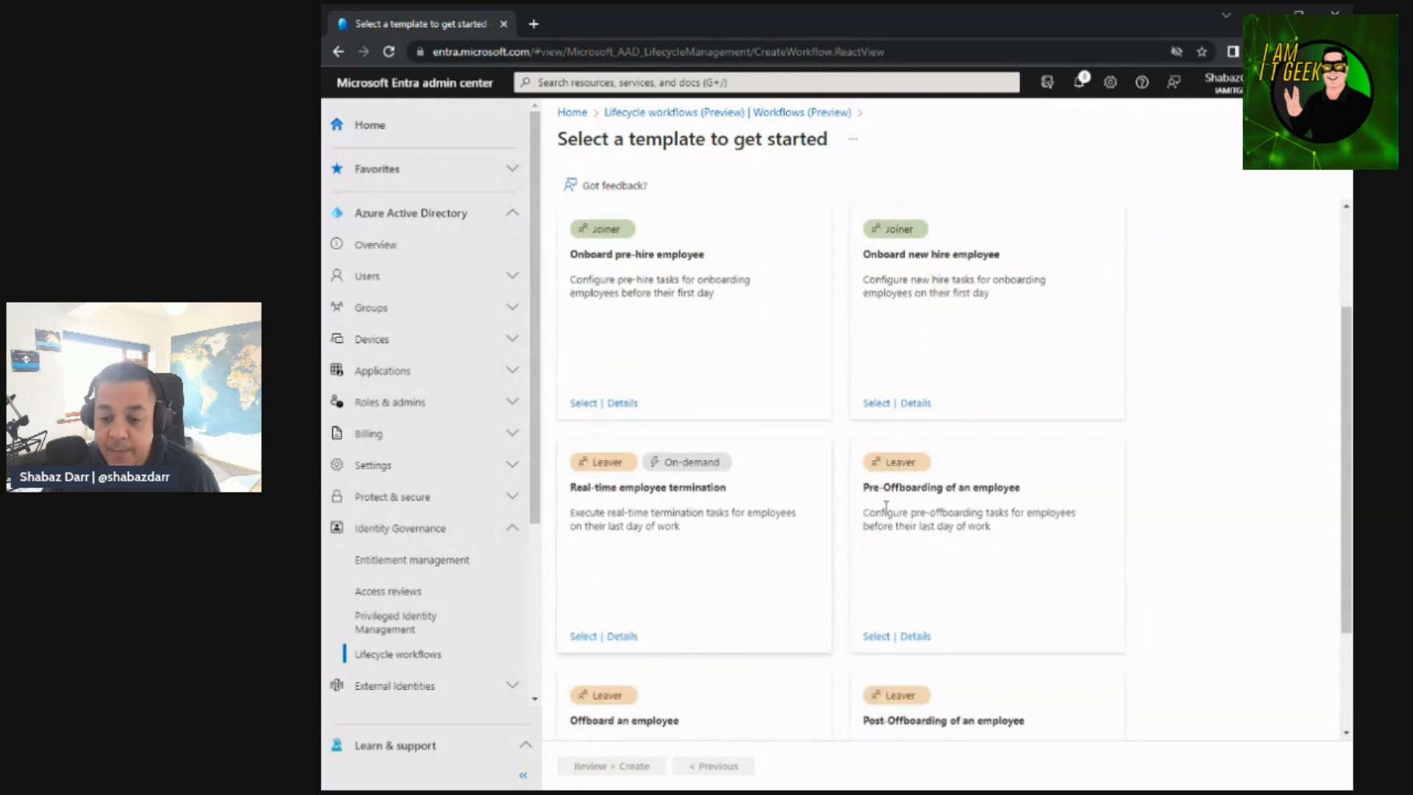
scroll(981, 508, "down", 2)
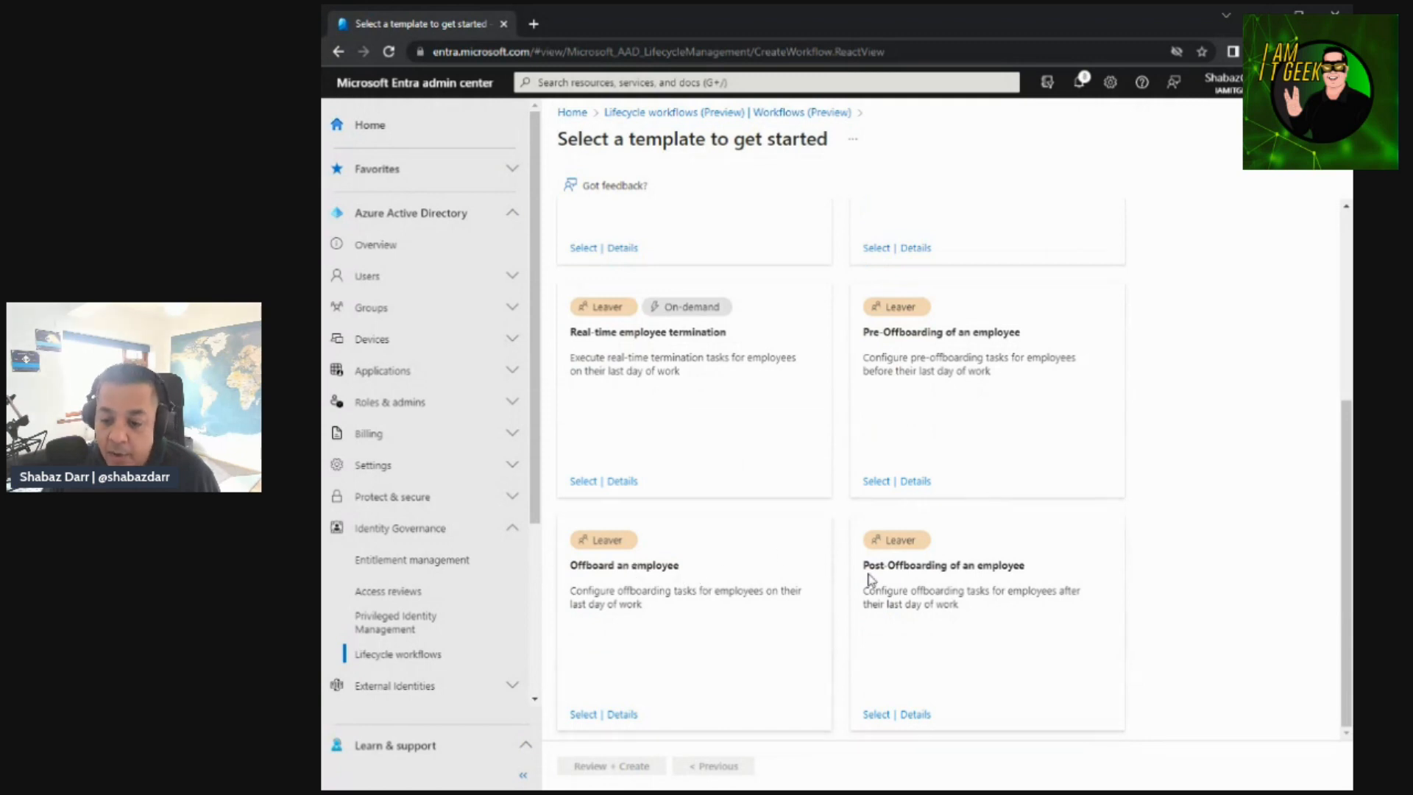
scroll(839, 588, "up", 4)
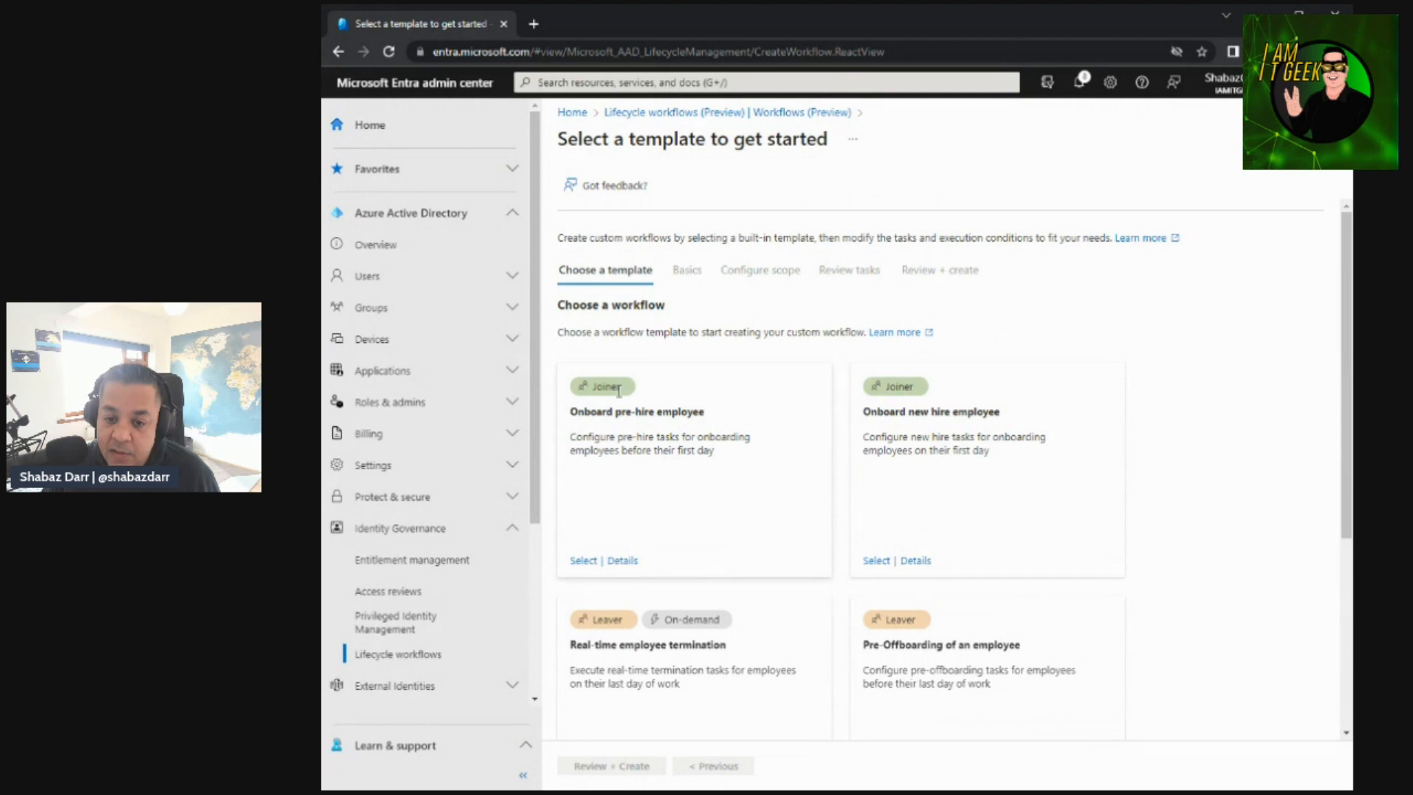
Select the Onboard pre-hire employee template, view its basics, and add a blank And expression to the scope rule.
left_click(583, 561)
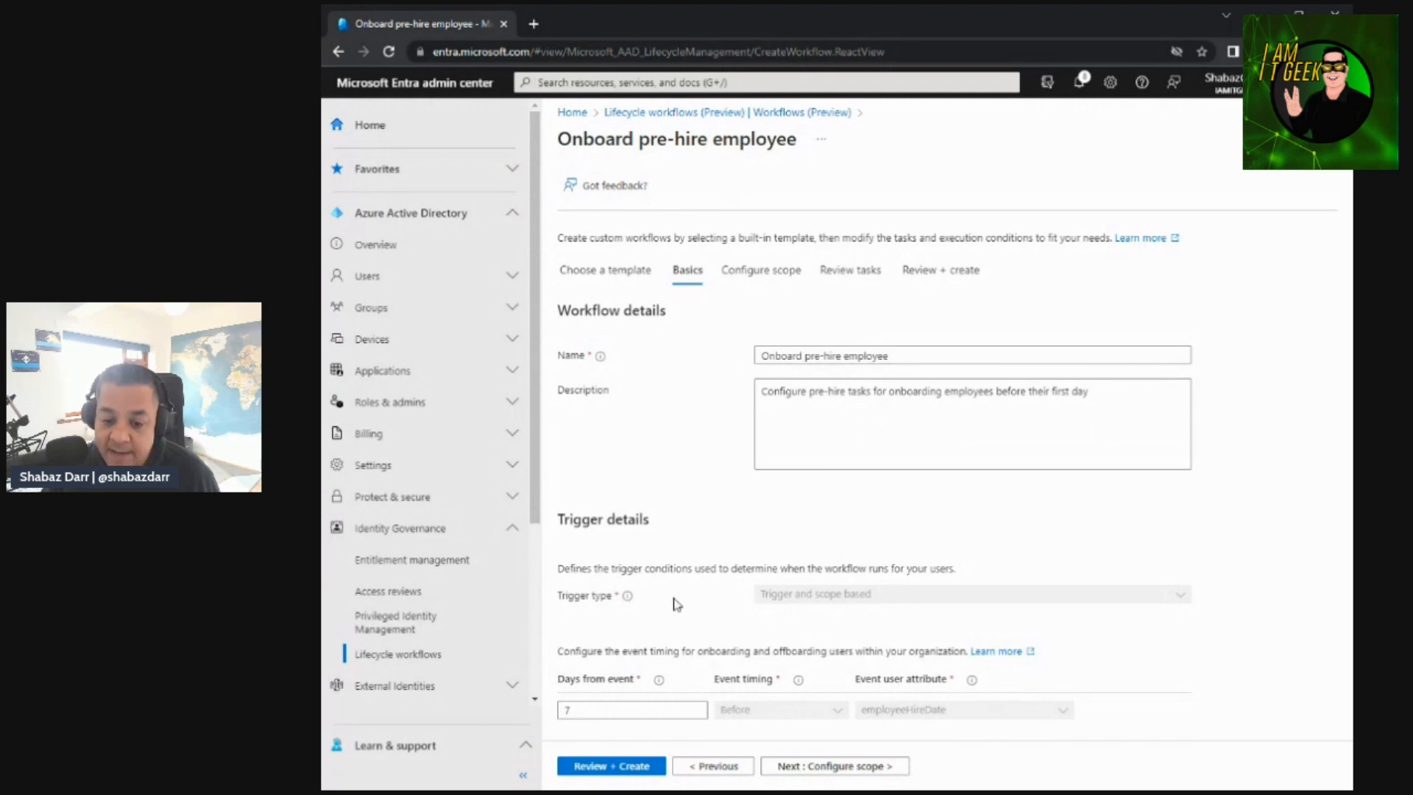
left_click(576, 712)
left_click(769, 272)
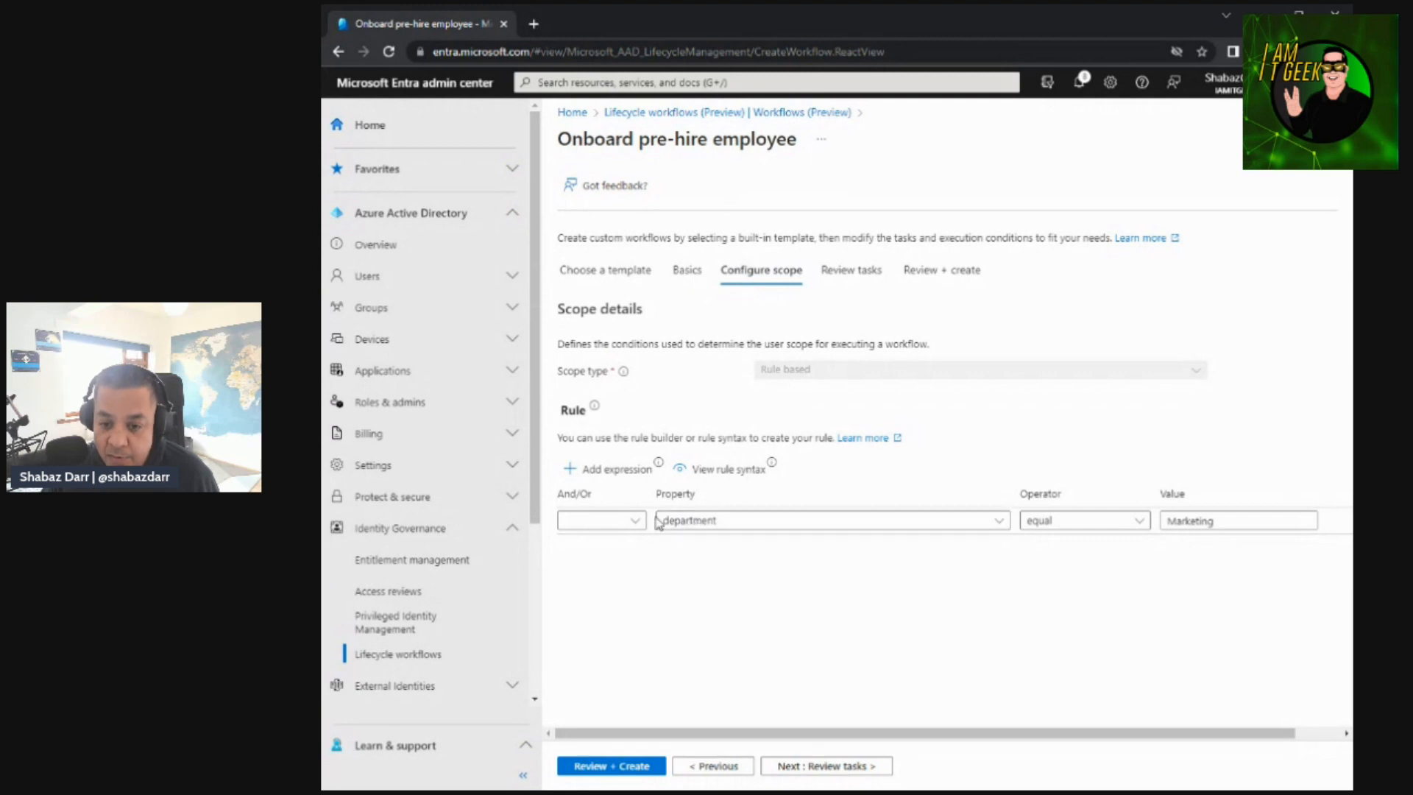
left_click(602, 469)
left_click(625, 547)
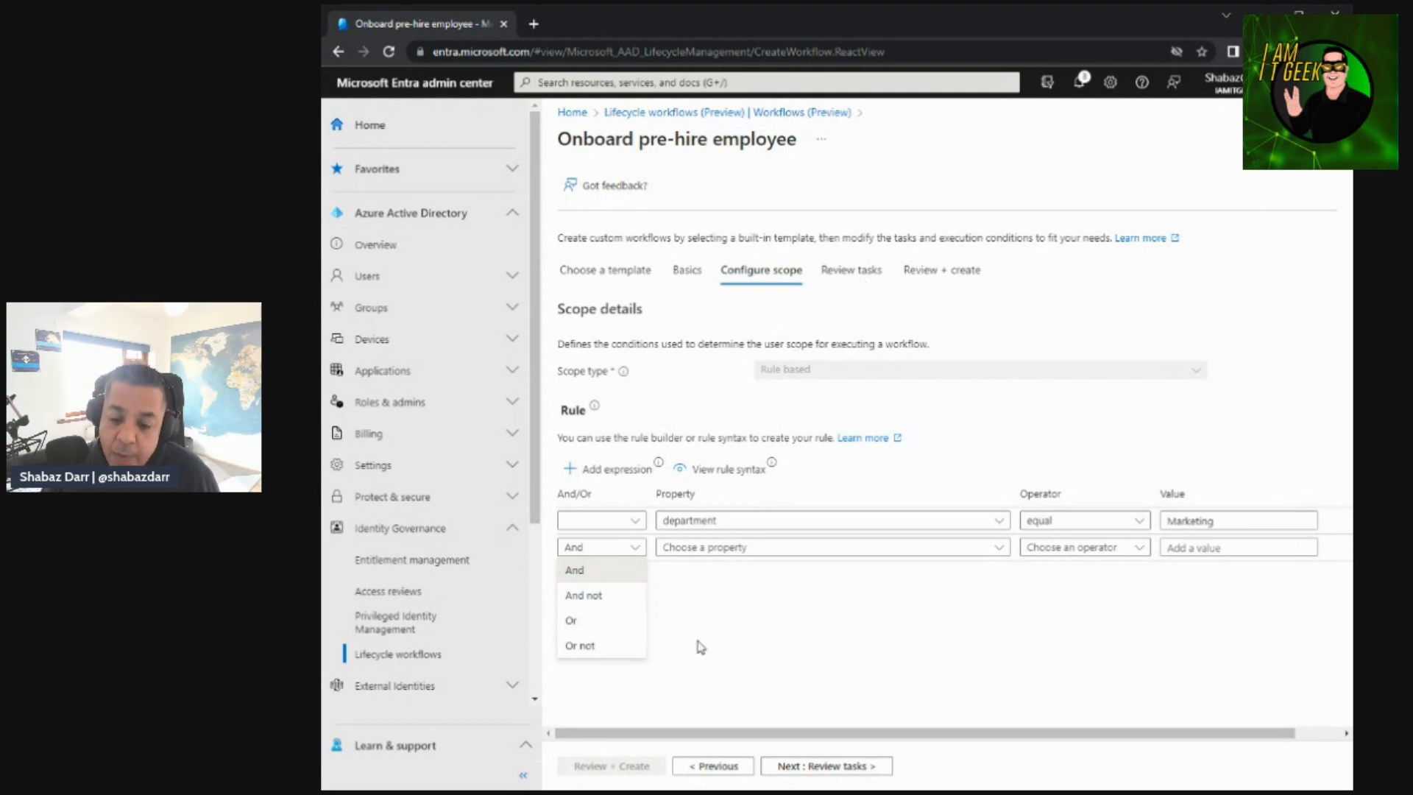
left_click(772, 625)
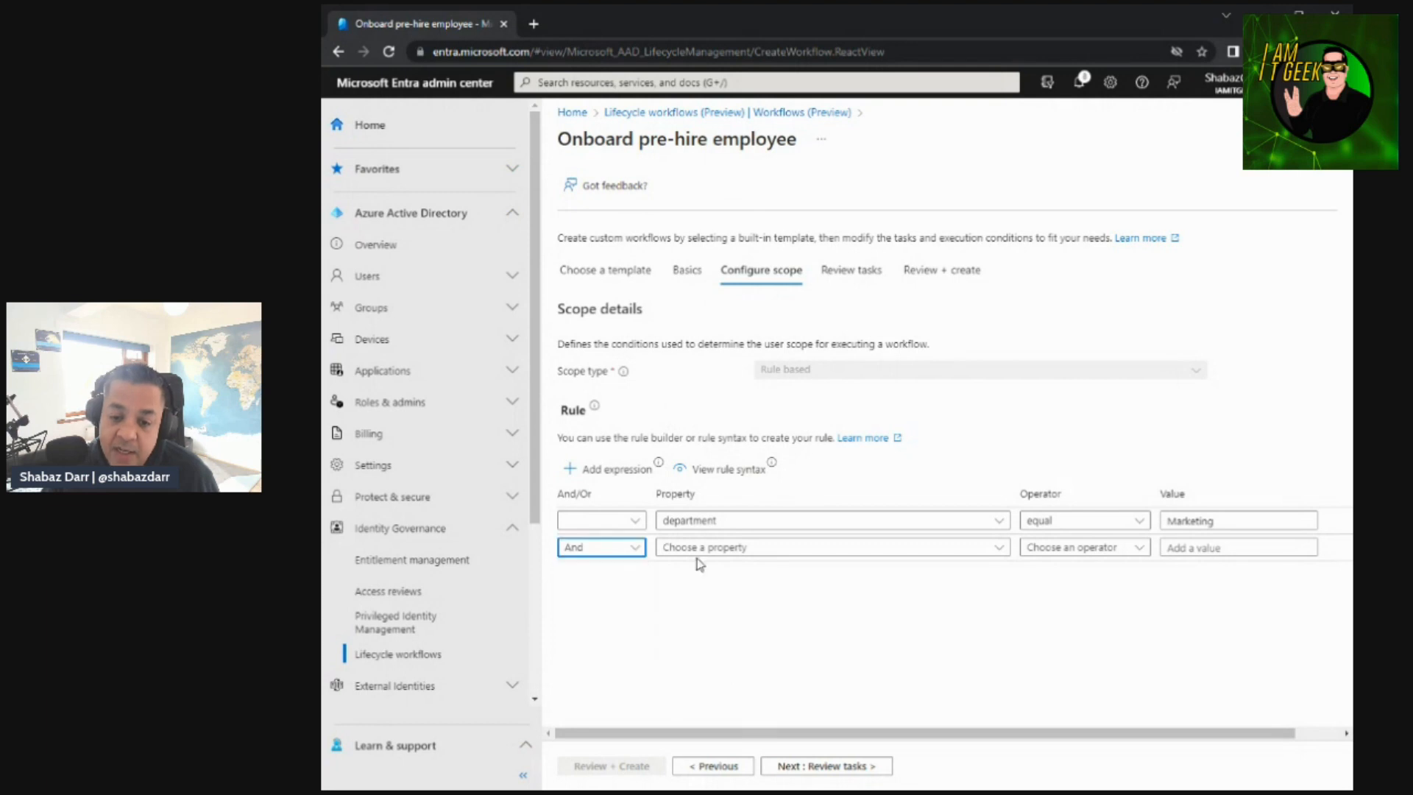
Review the pre-hire workflow's tasks, and discard the unsaved workflow to return to the workflows list.
left_click(856, 272)
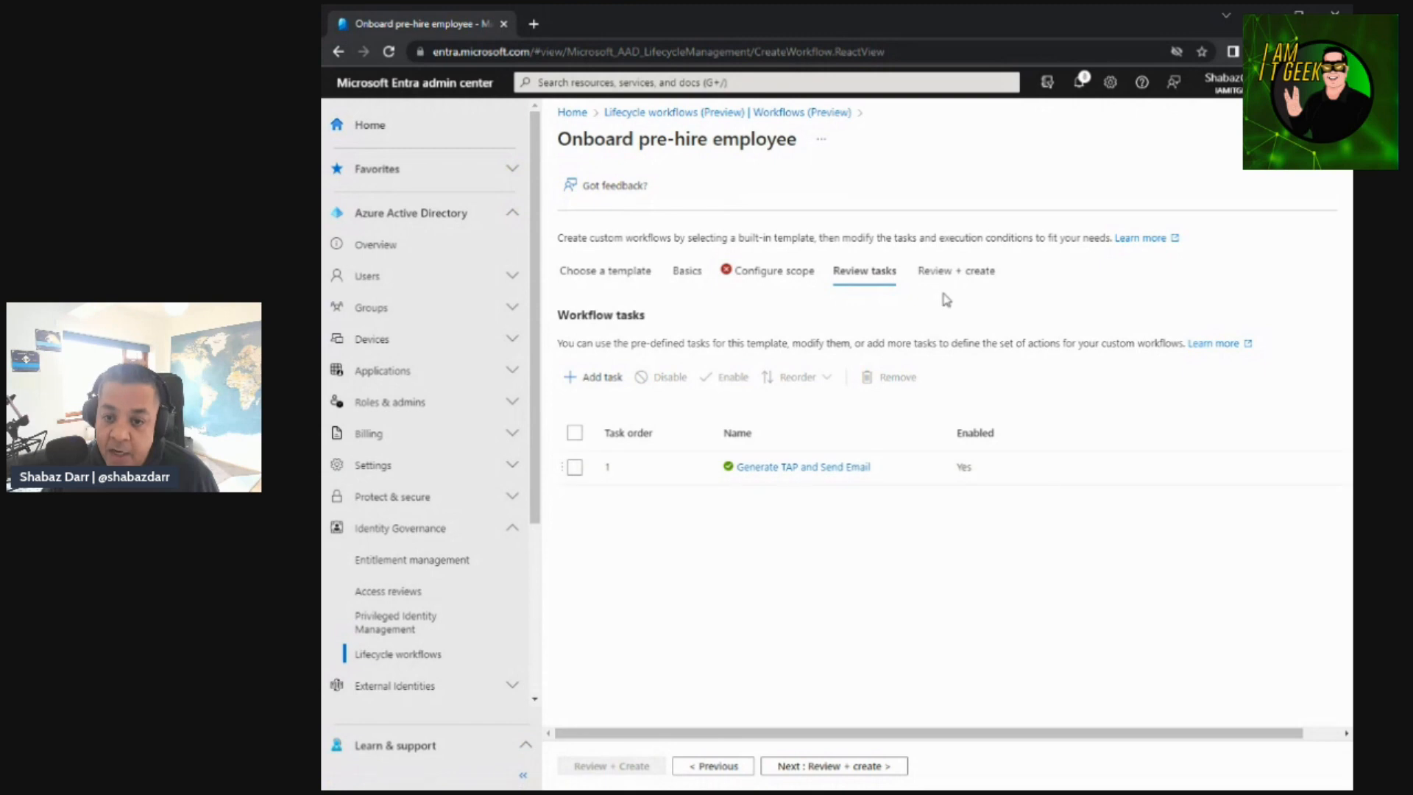
left_click(759, 112)
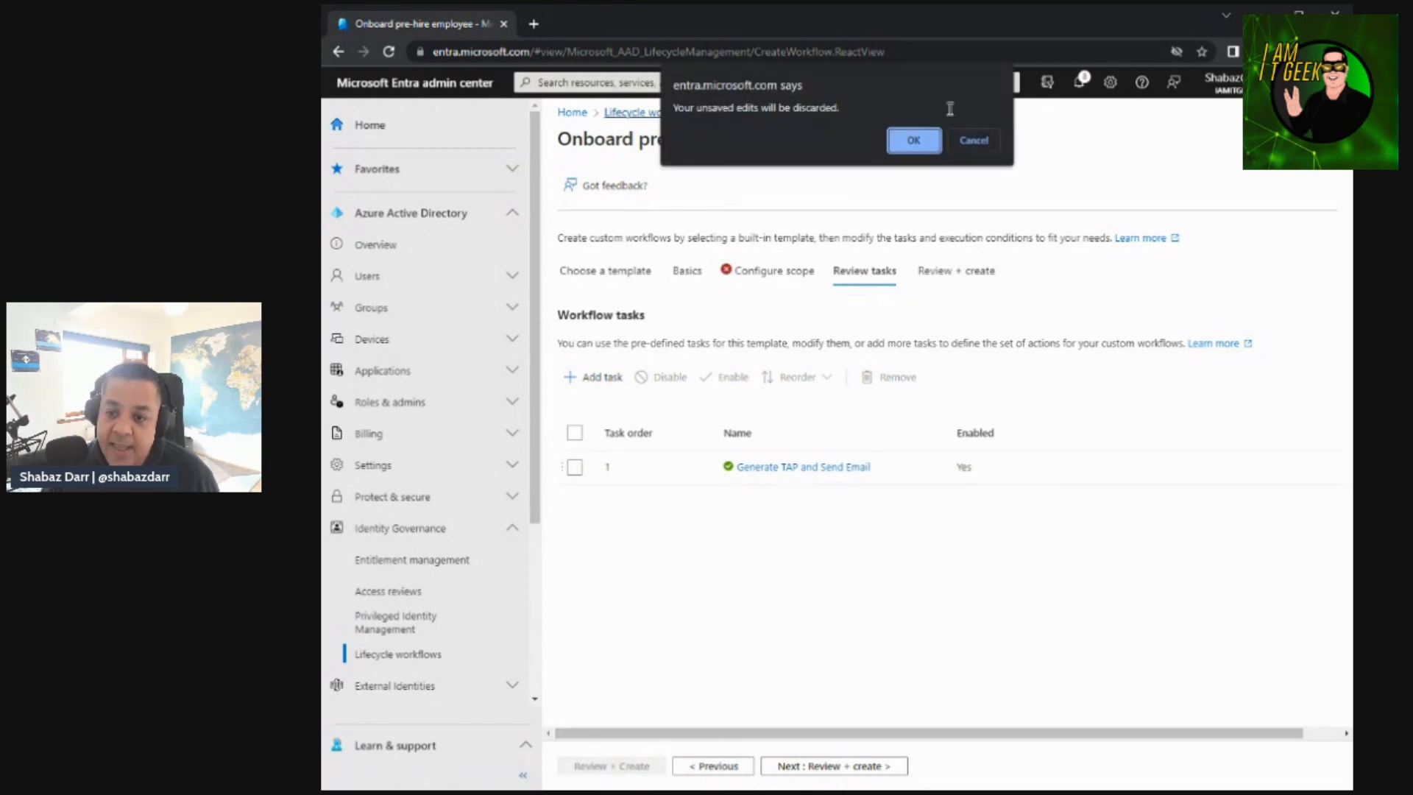
left_click(914, 140)
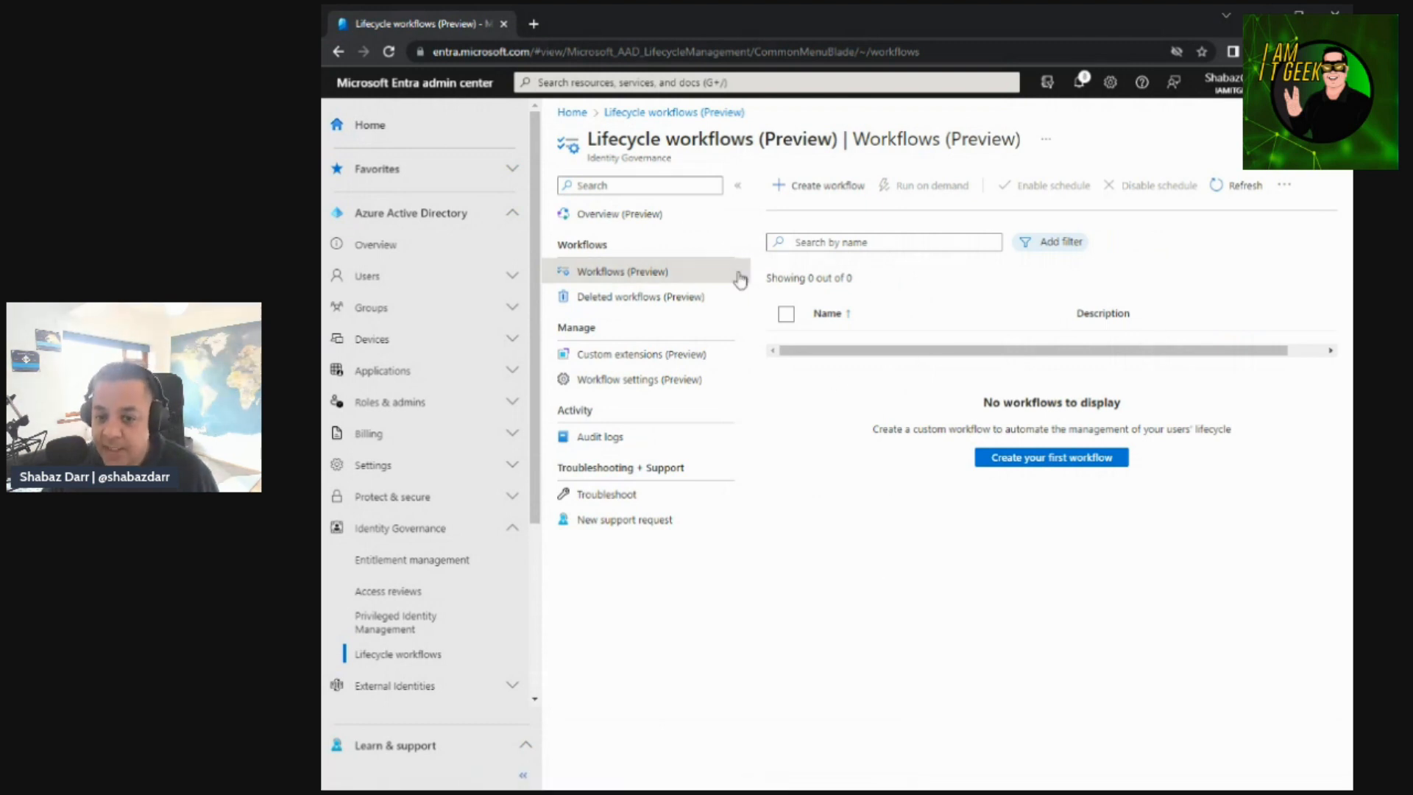
Check the deleted workflows and the custom extensions of Lifecycle workflows.
left_click(680, 298)
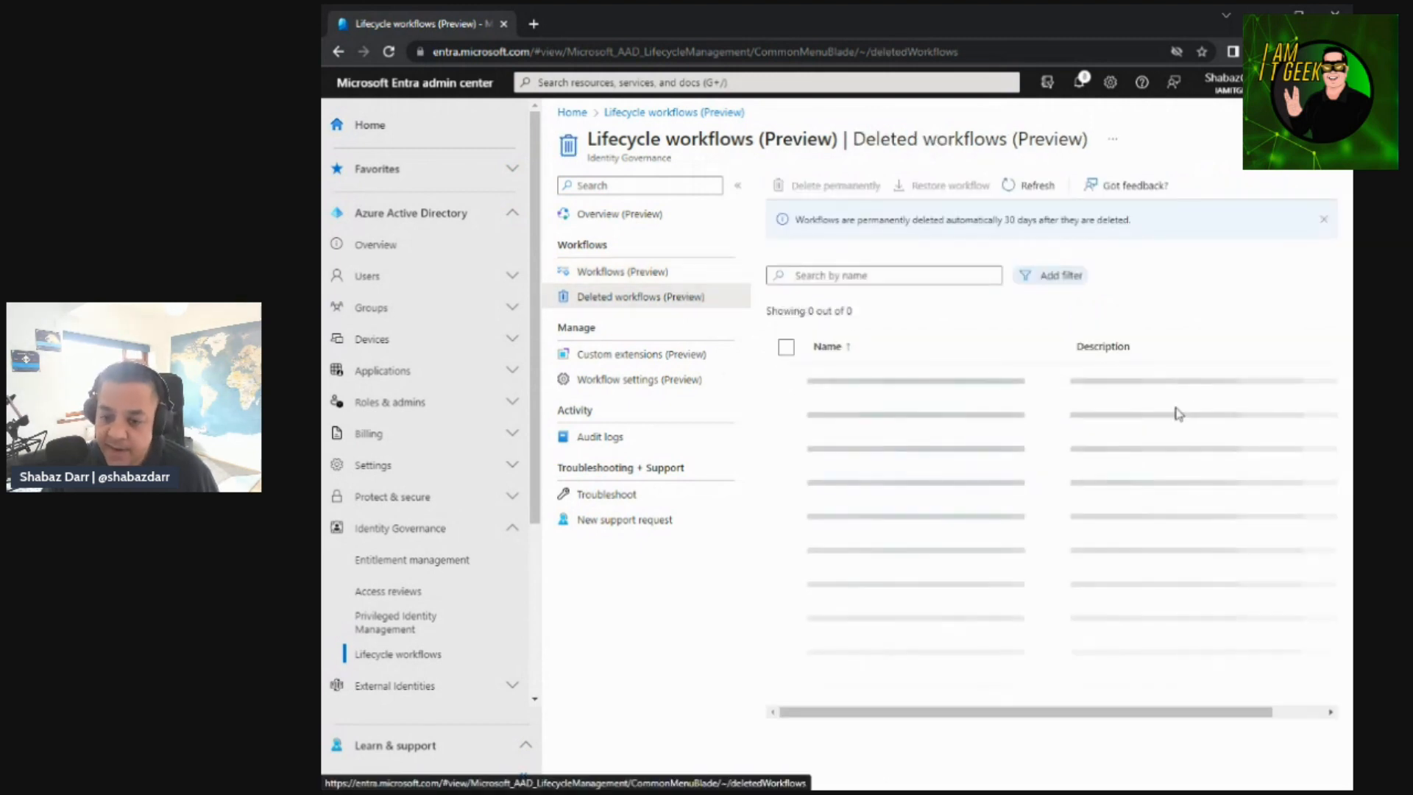
left_click(643, 358)
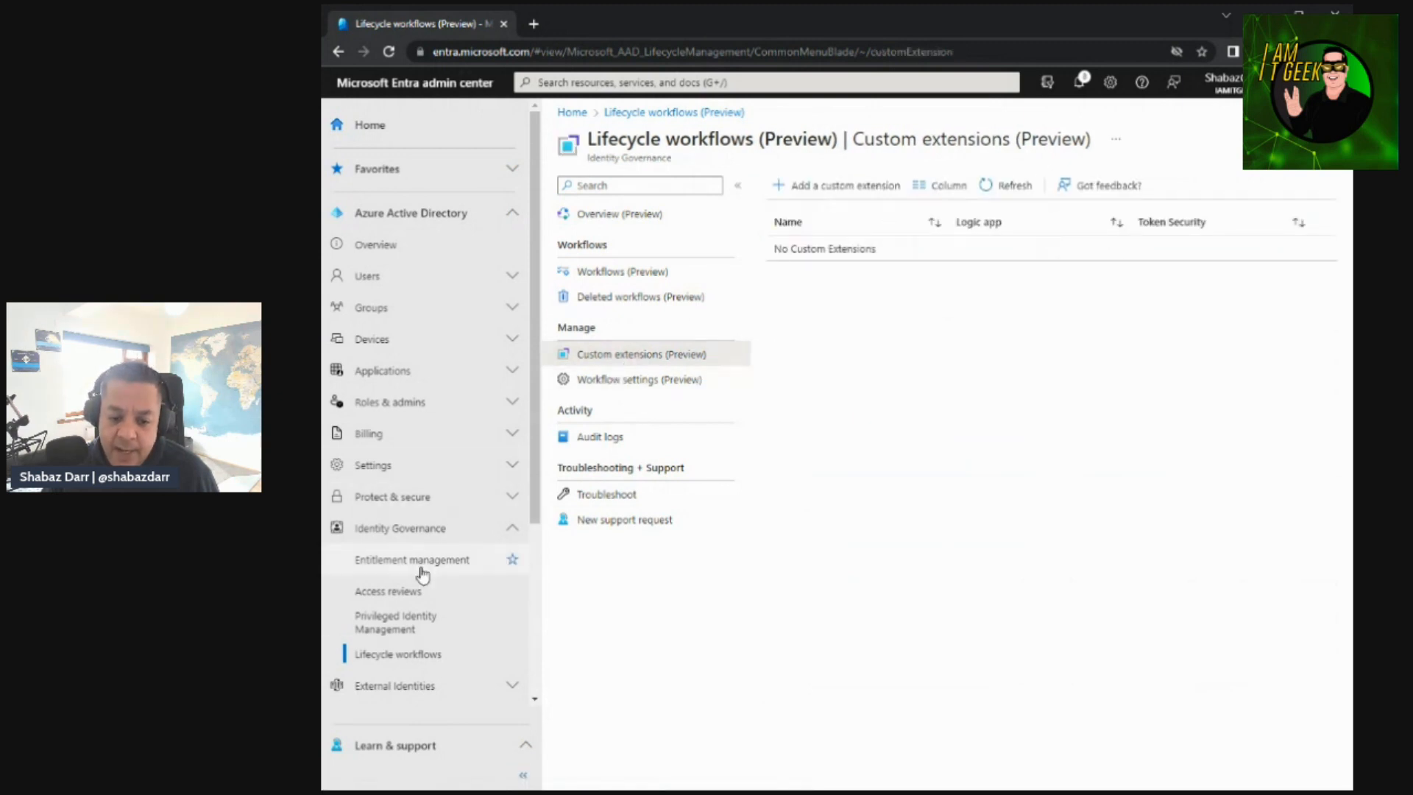
Review the basics, task behavior and logic app details of a new custom extension, and return to the custom extensions list without creating it.
scroll(427, 591, "down", 1)
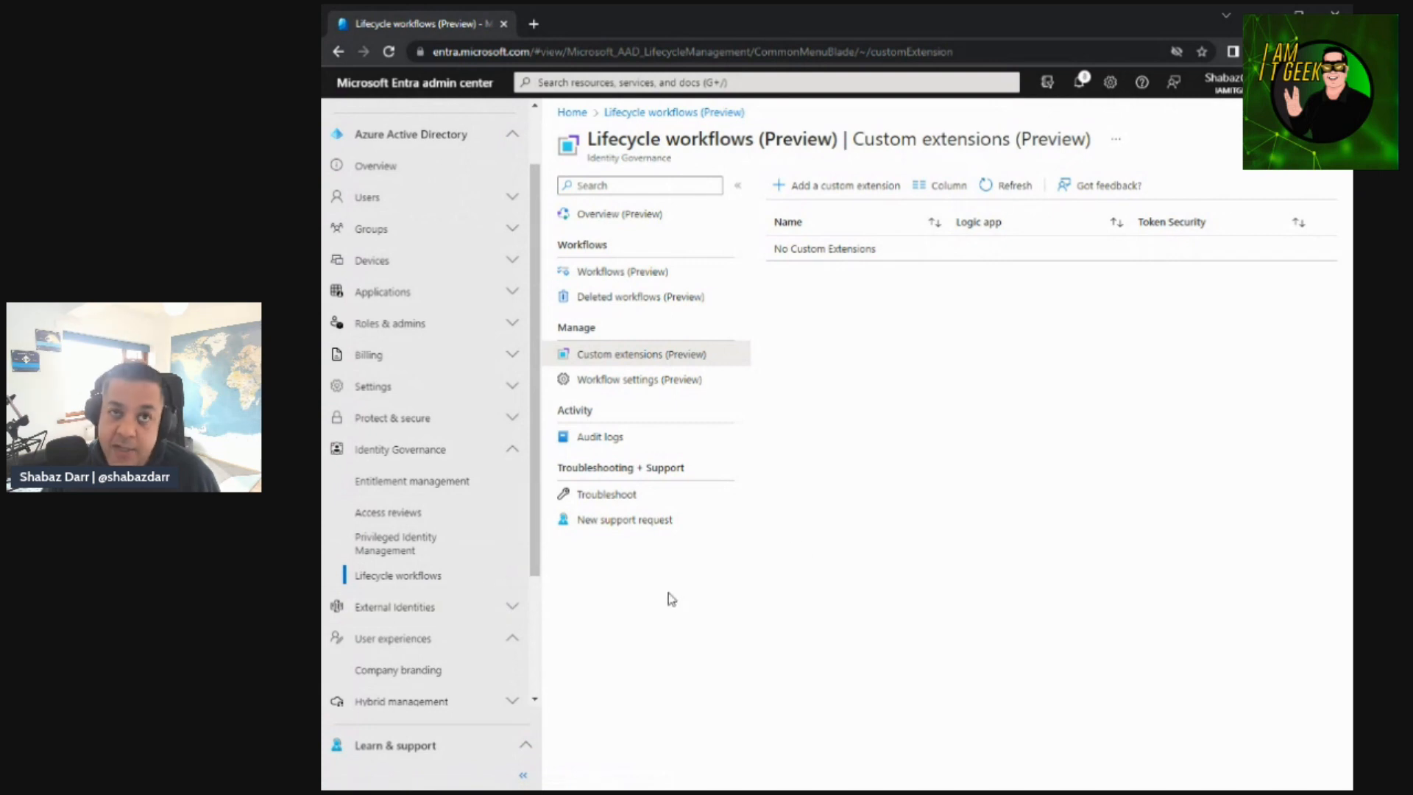
left_click(836, 187)
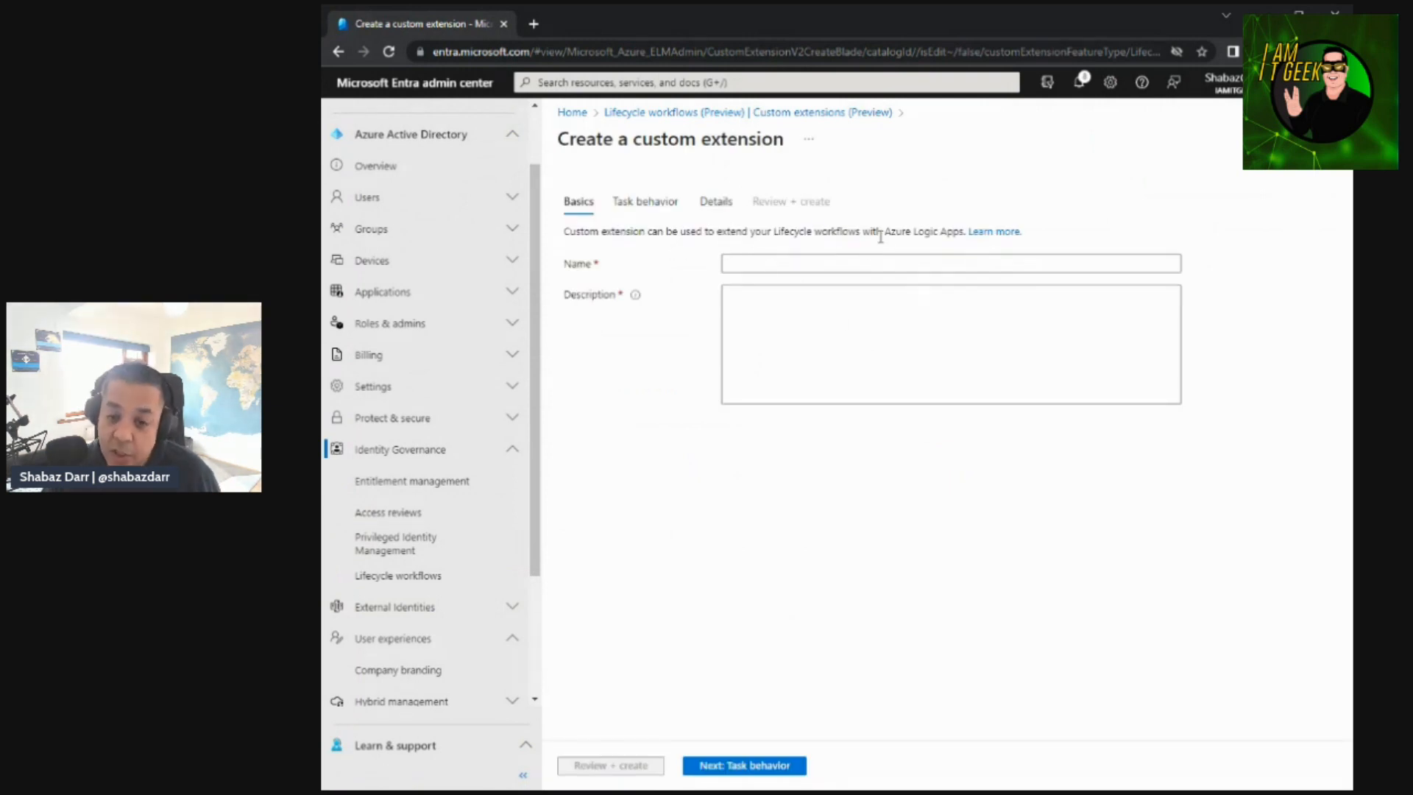
left_click(654, 210)
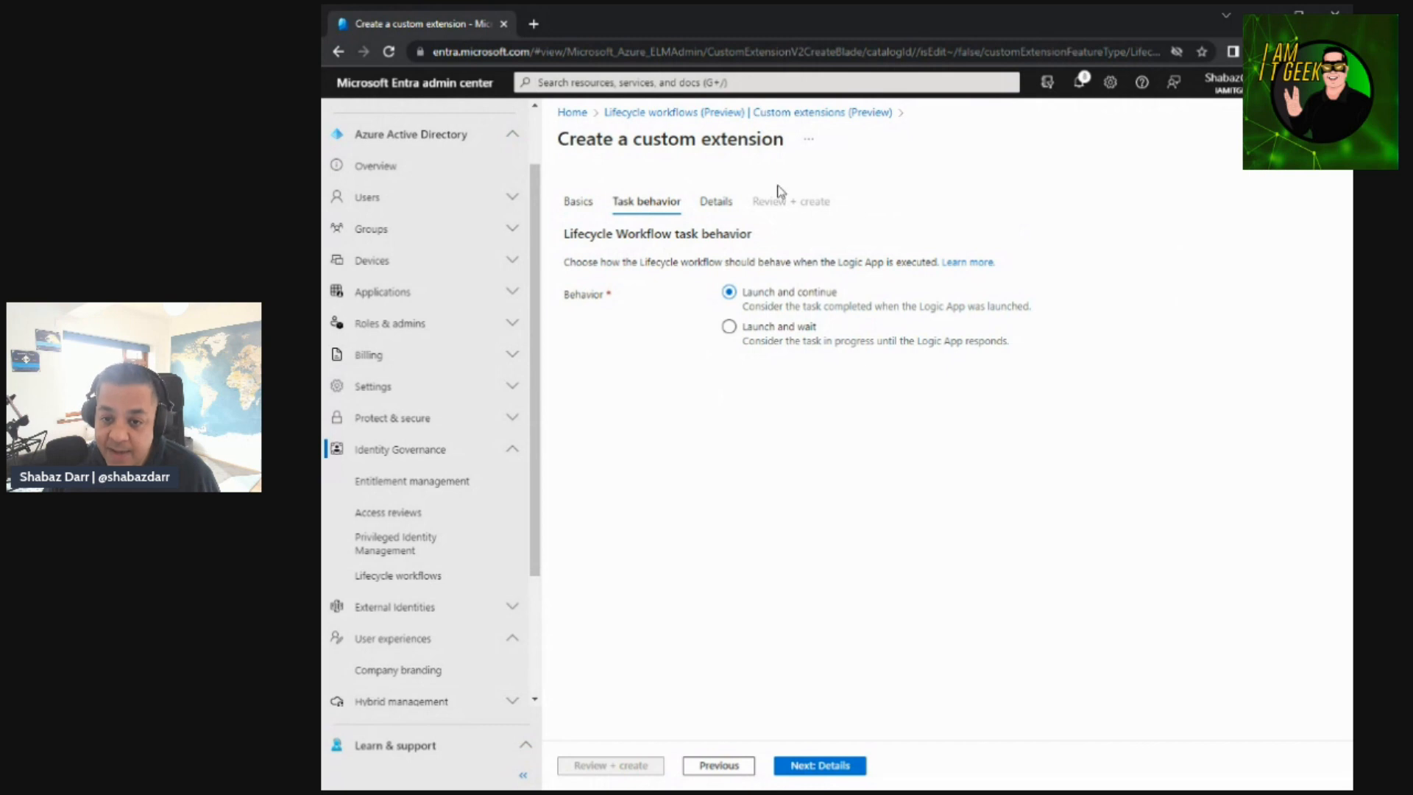
left_click(715, 201)
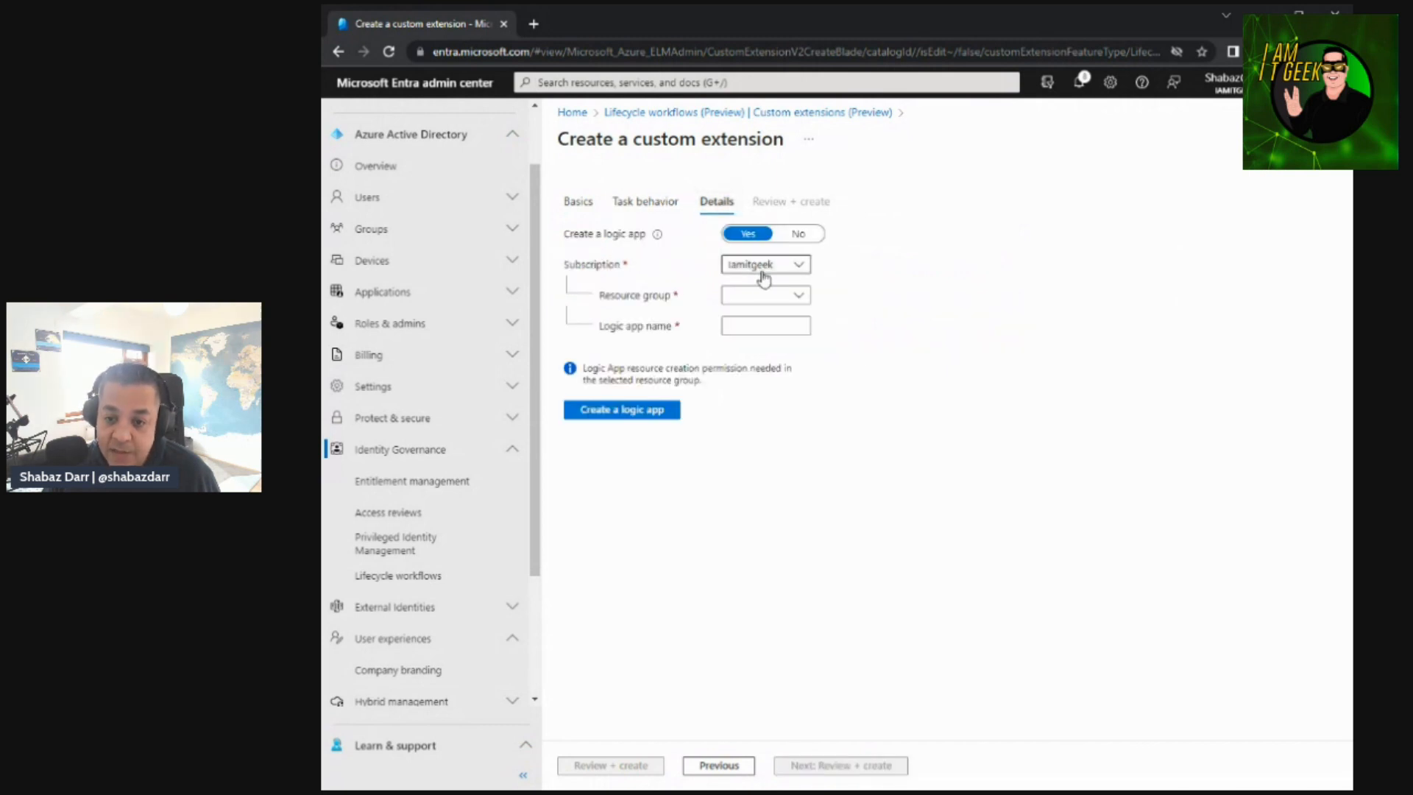
left_click(763, 329)
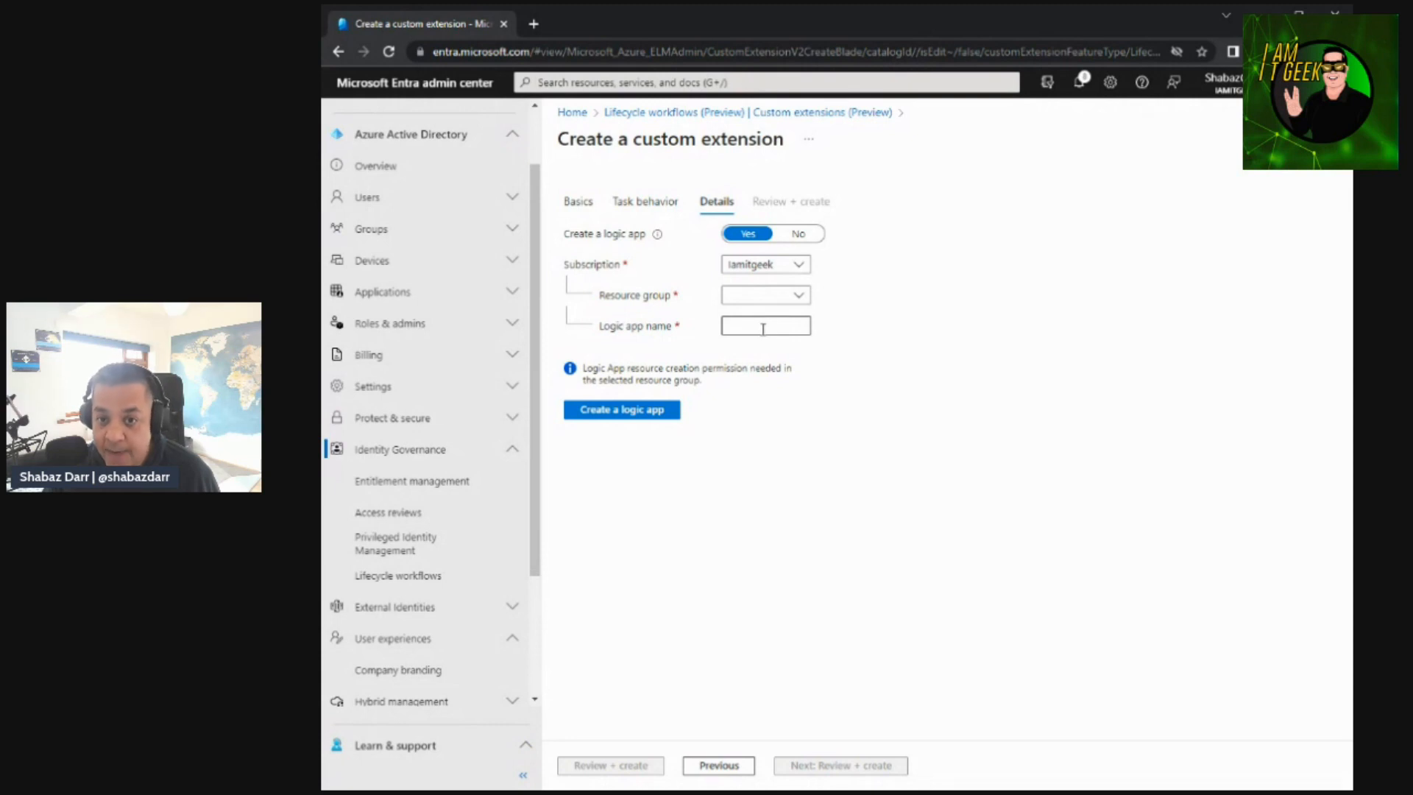
left_click(634, 113)
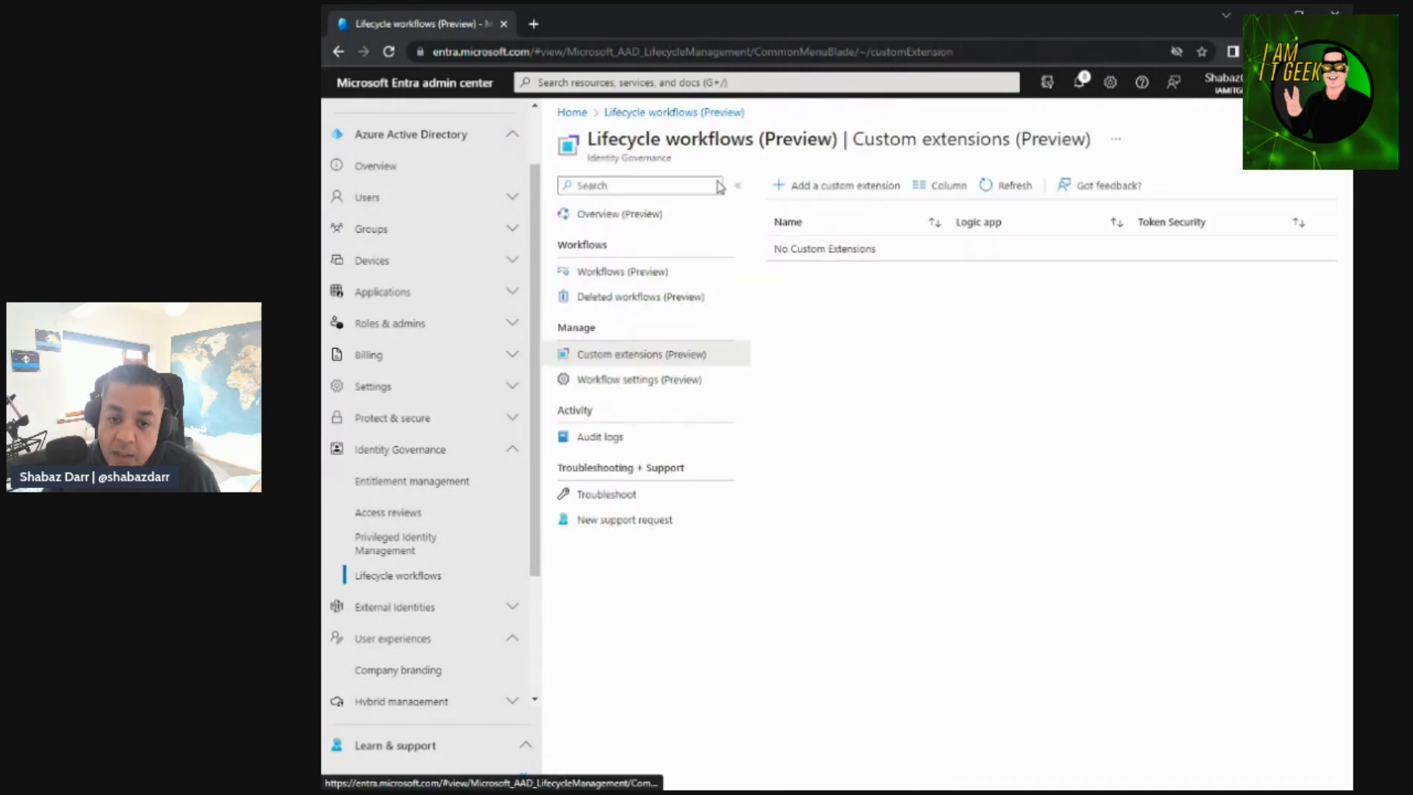
Set the email domain in the Lifecycle workflows settings to iamitgeek.com.
left_click(637, 380)
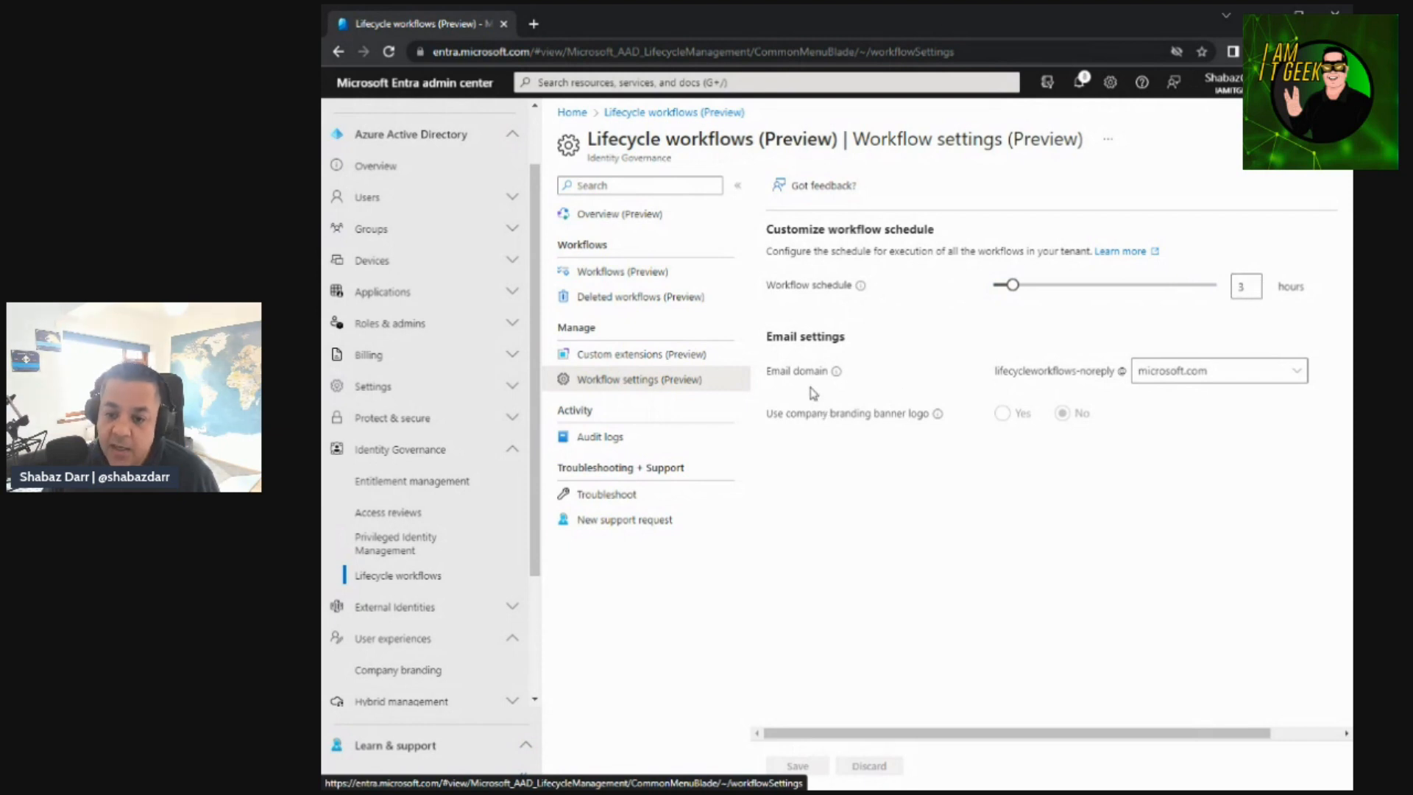
left_click(1278, 374)
left_click(1200, 396)
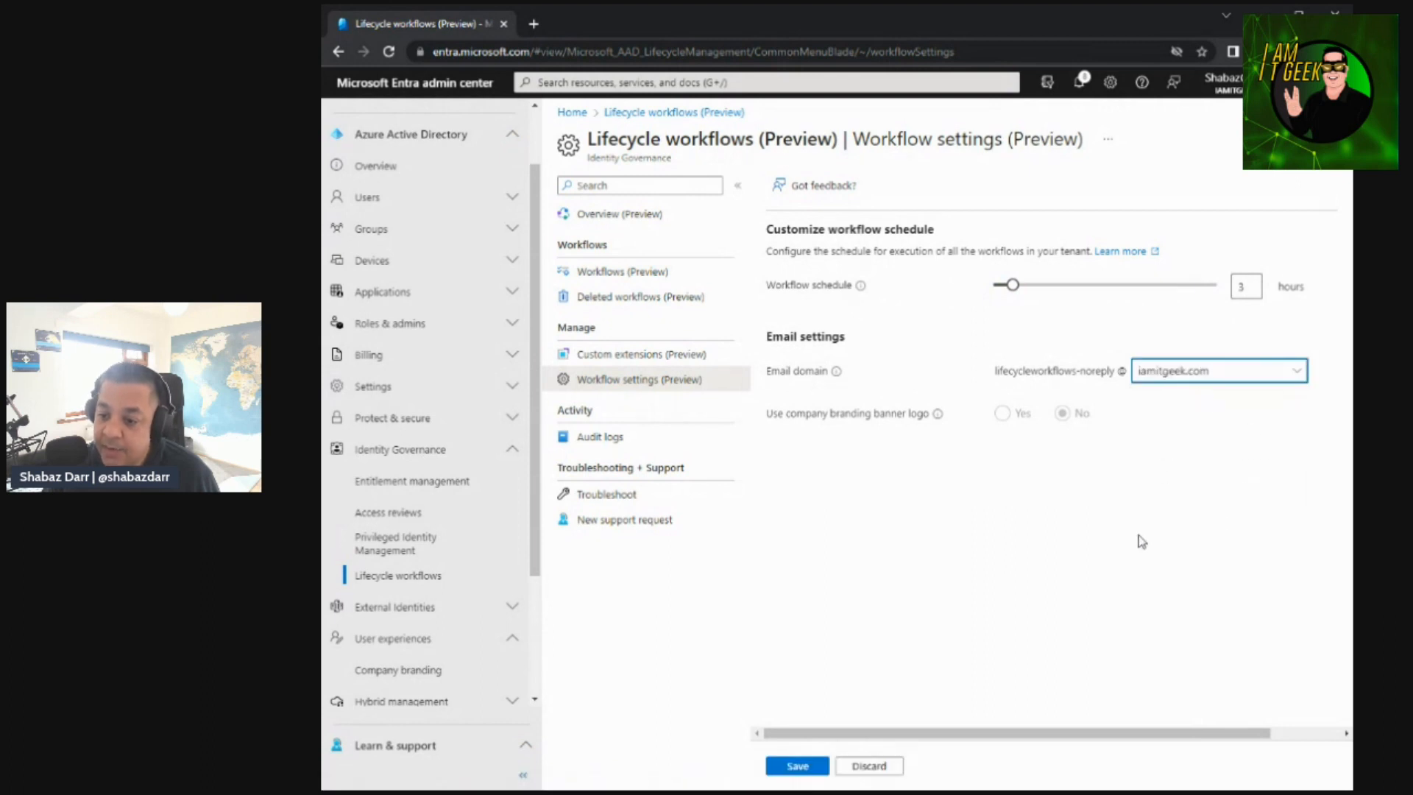